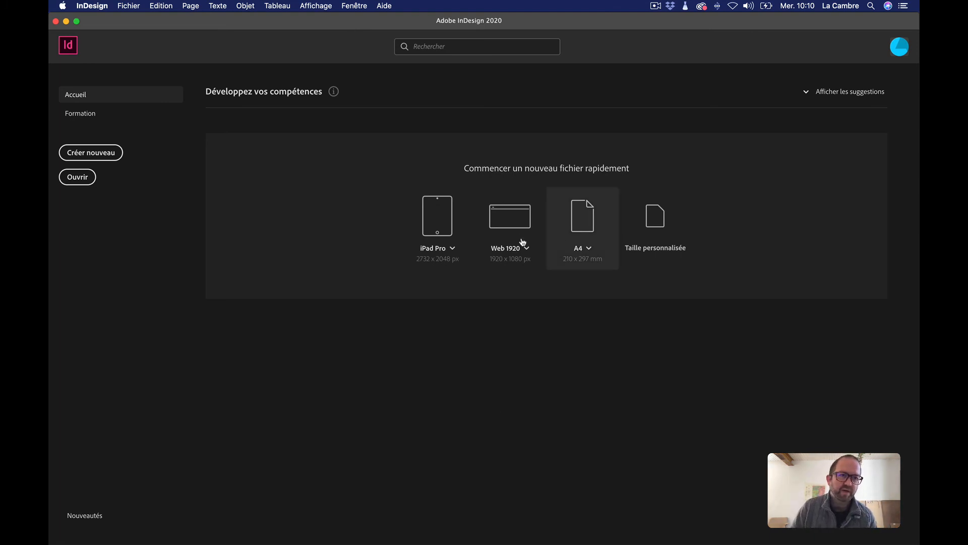
# Step: Switch to Chrome, search the web for "scribus" and open the official scribus.net site
pyautogui.moveTo(49, 303)
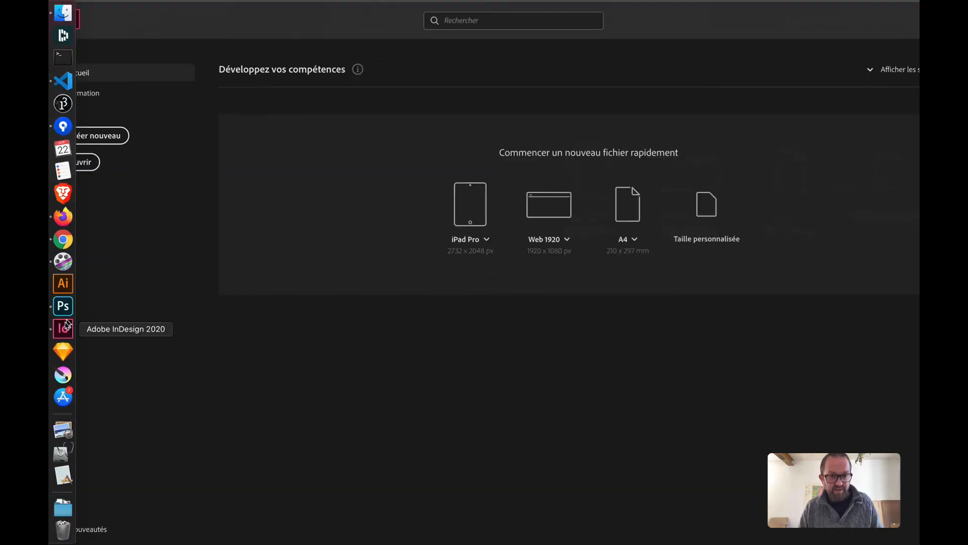
pyautogui.click(62, 248)
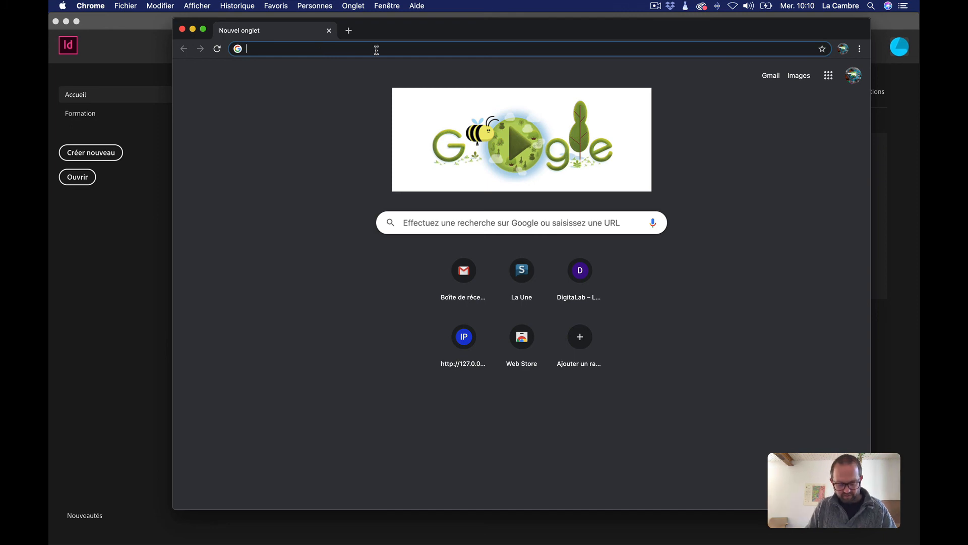
pyautogui.write('scribus')
pyautogui.press('Return')
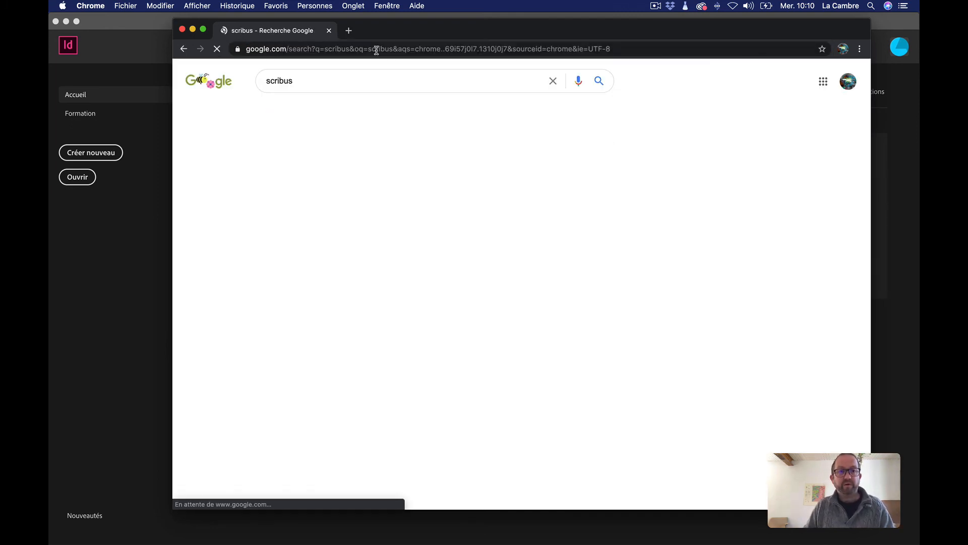
pyautogui.click(365, 171)
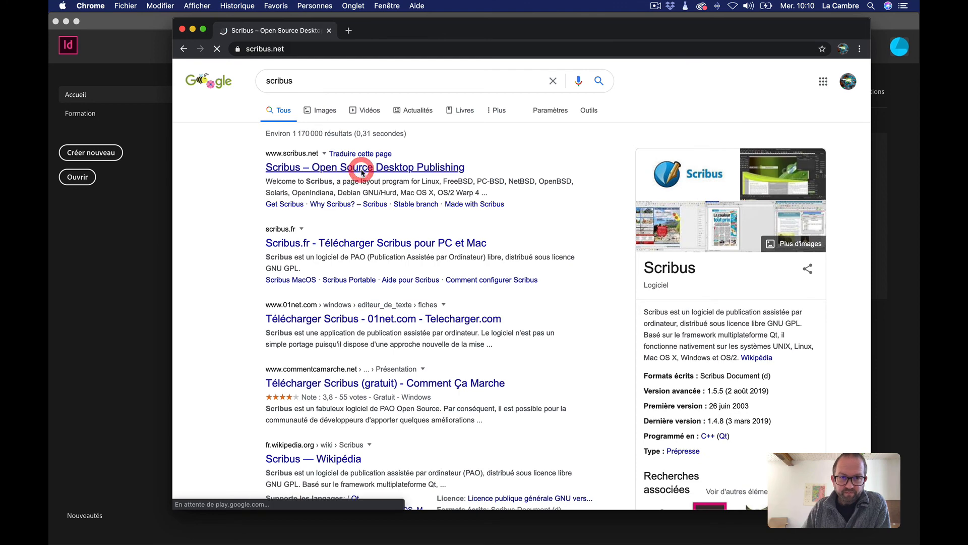
# Step: Reposition and enlarge the browser window to view the Scribus homepage, and close it when finished
pyautogui.moveTo(502, 19); pyautogui.dragTo(444, 14)
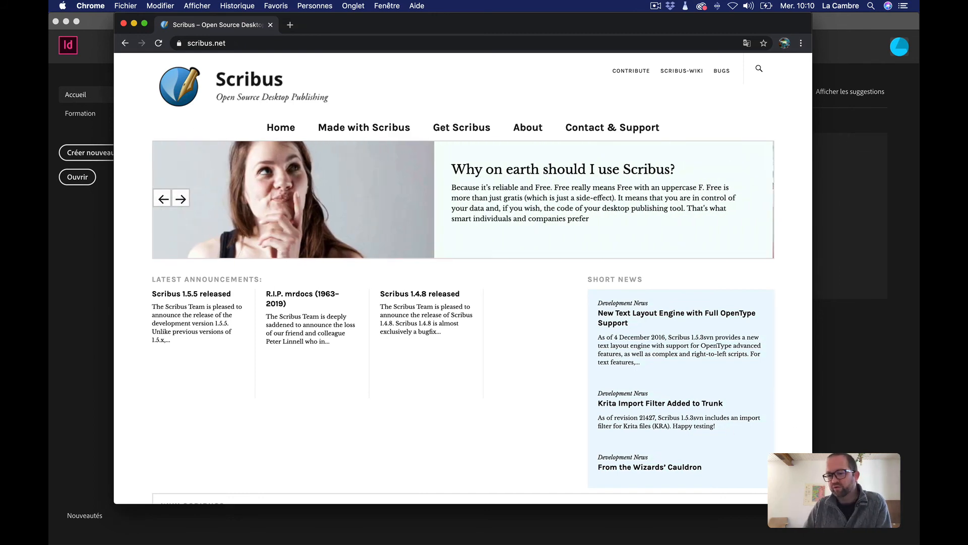
pyautogui.moveTo(812, 504); pyautogui.dragTo(811, 520)
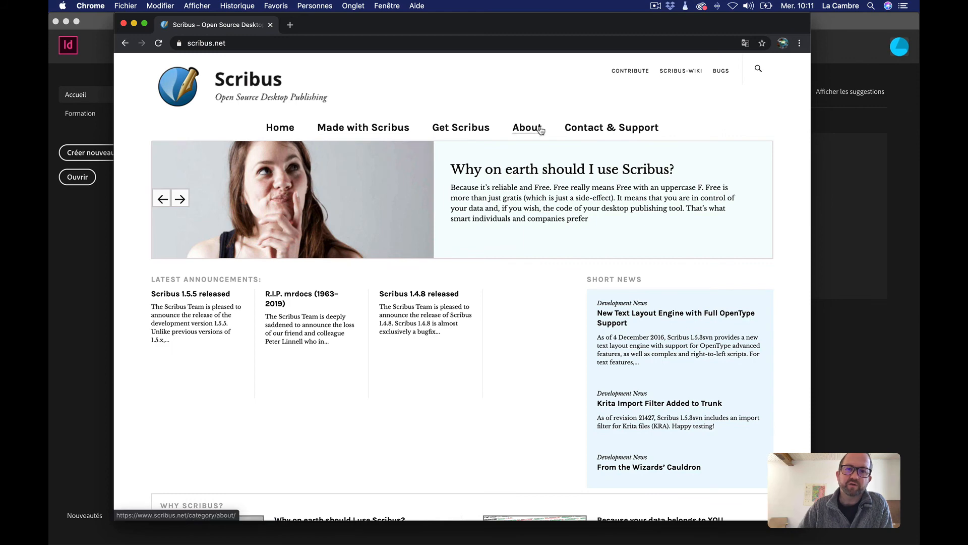
pyautogui.moveTo(457, 130)
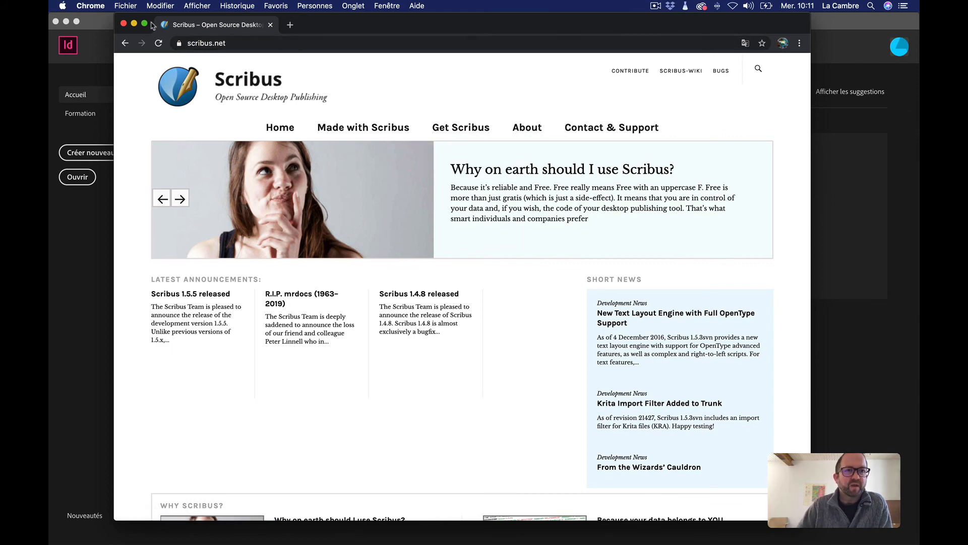
pyautogui.click(124, 24)
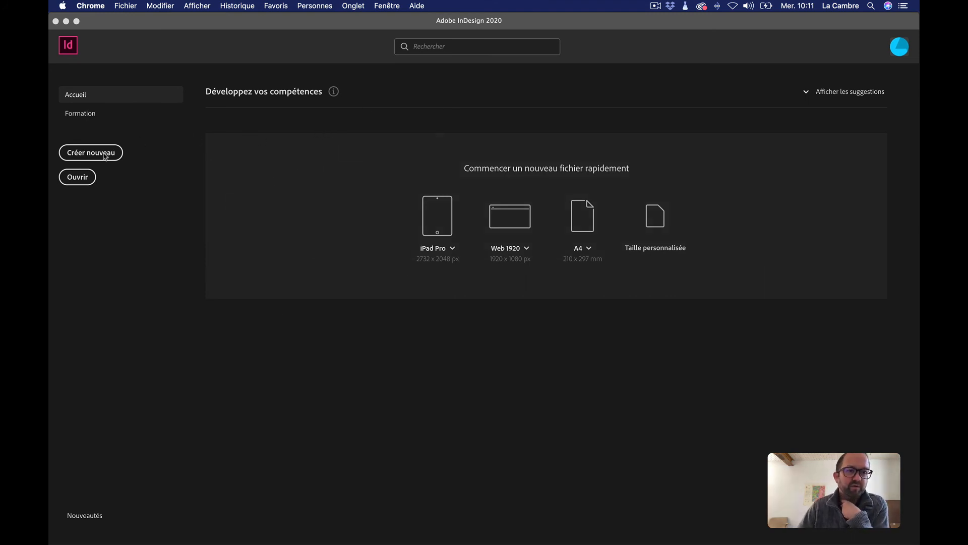
# Step: Start a new InDesign document and display the print presets
pyautogui.click(143, 151)
pyautogui.click(102, 154)
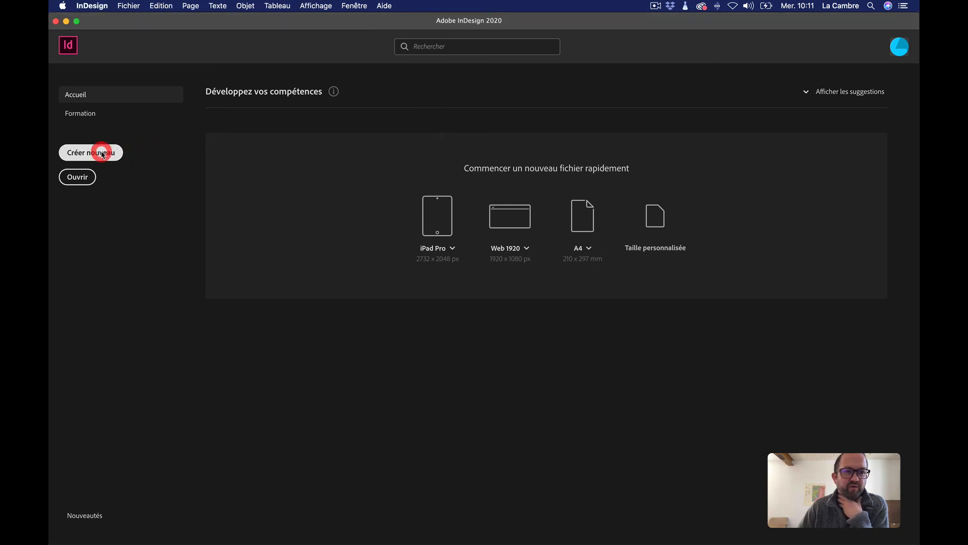
pyautogui.moveTo(547, 114); pyautogui.dragTo(489, 93)
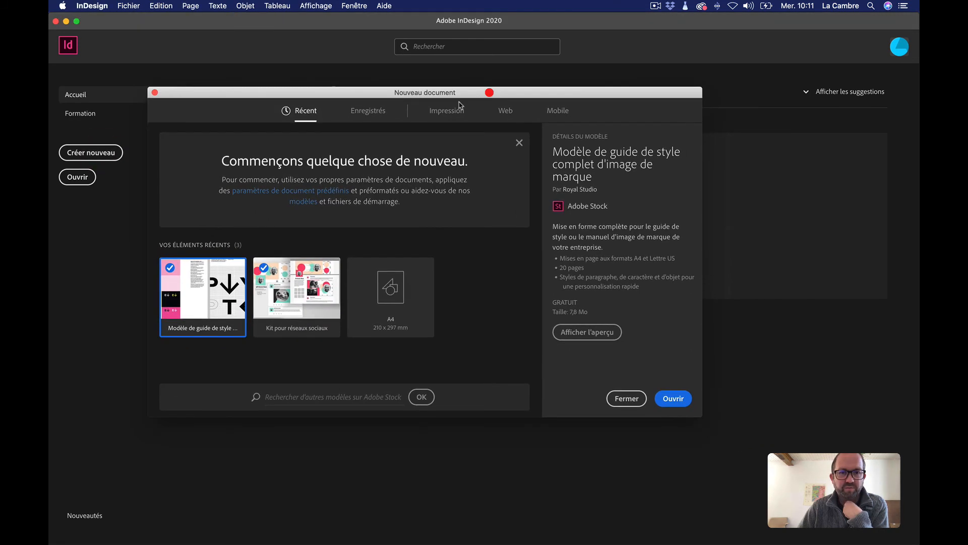
pyautogui.click(454, 111)
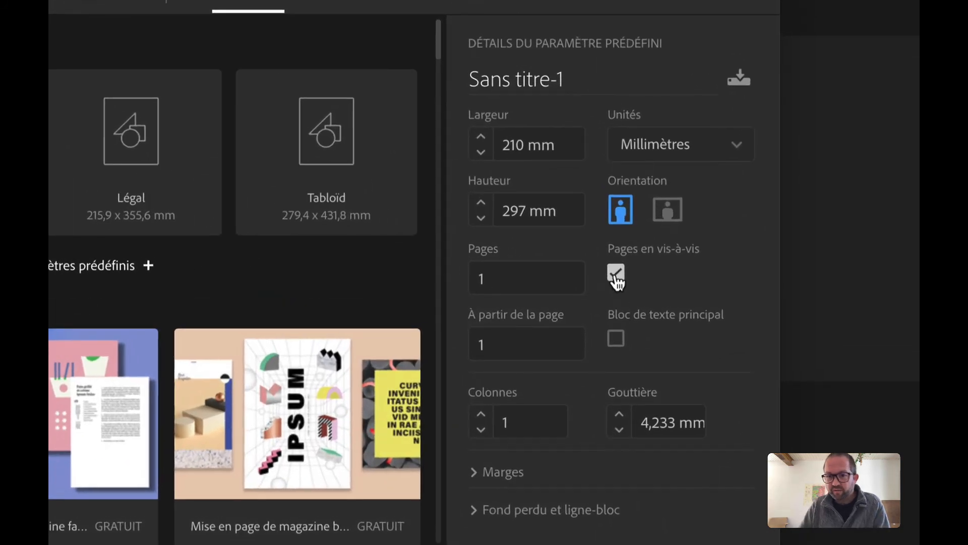
# Step: Try the facing pages option on and off, leaving it disabled
pyautogui.click(616, 275)
pyautogui.click(616, 274)
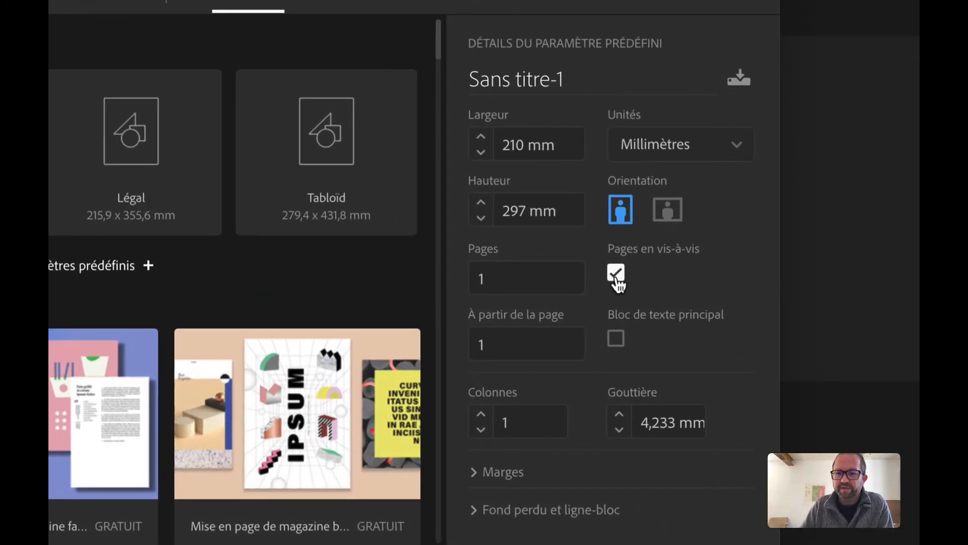
pyautogui.click(616, 276)
pyautogui.click(616, 276)
pyautogui.click(617, 277)
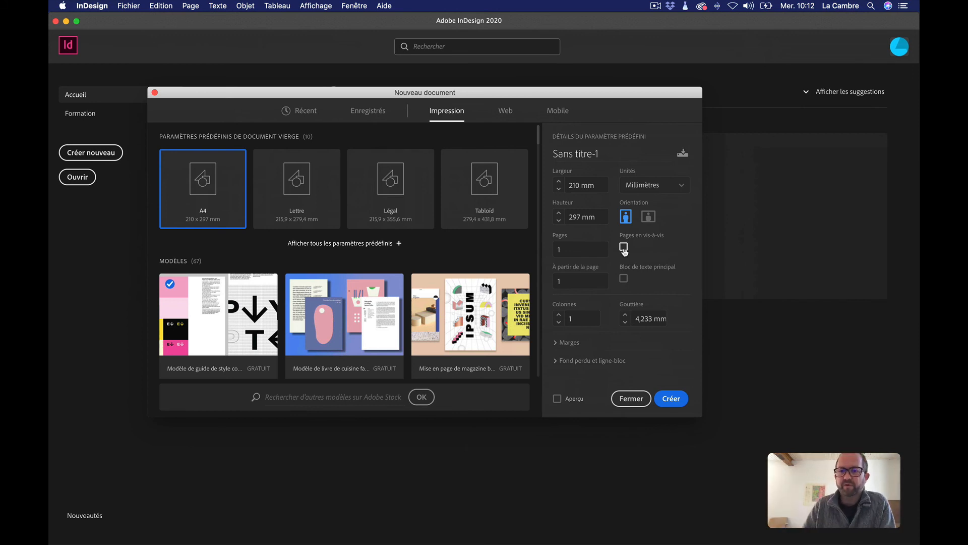
# Step: Set the new document to 8 pages and enable facing pages
pyautogui.click(541, 250)
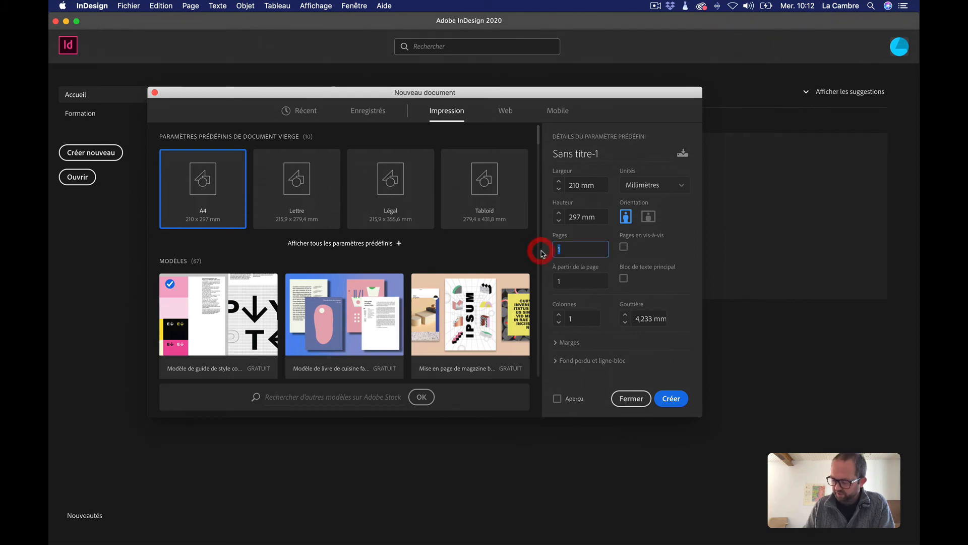
pyautogui.write('8')
pyautogui.click(624, 247)
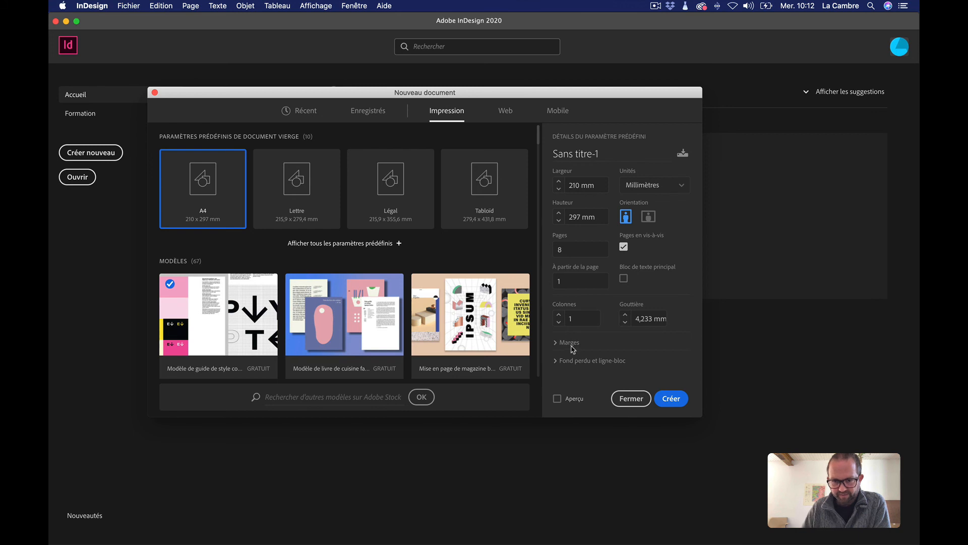
# Step: Create the A4 document after expanding its margin and bleed settings, and dismiss the welcome tour
pyautogui.click(555, 342)
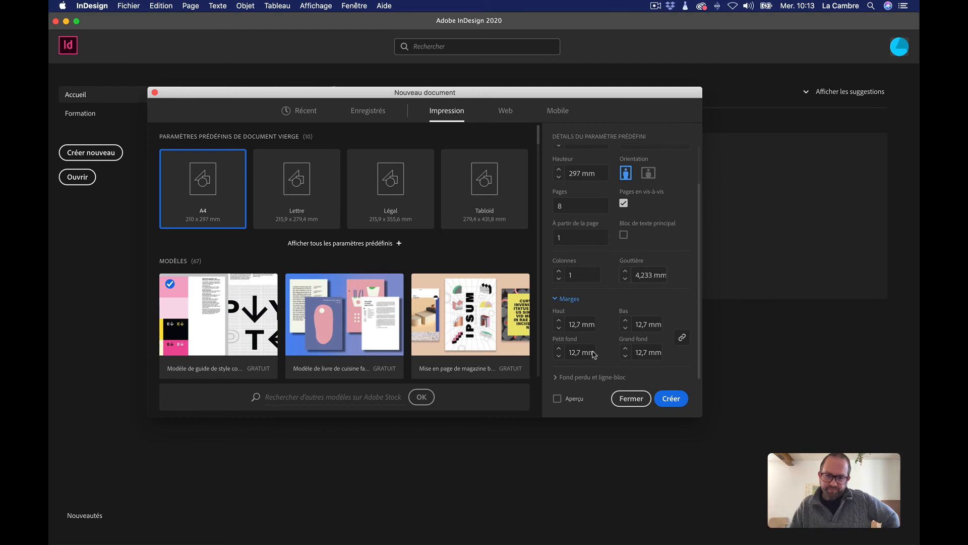
pyautogui.click(560, 377)
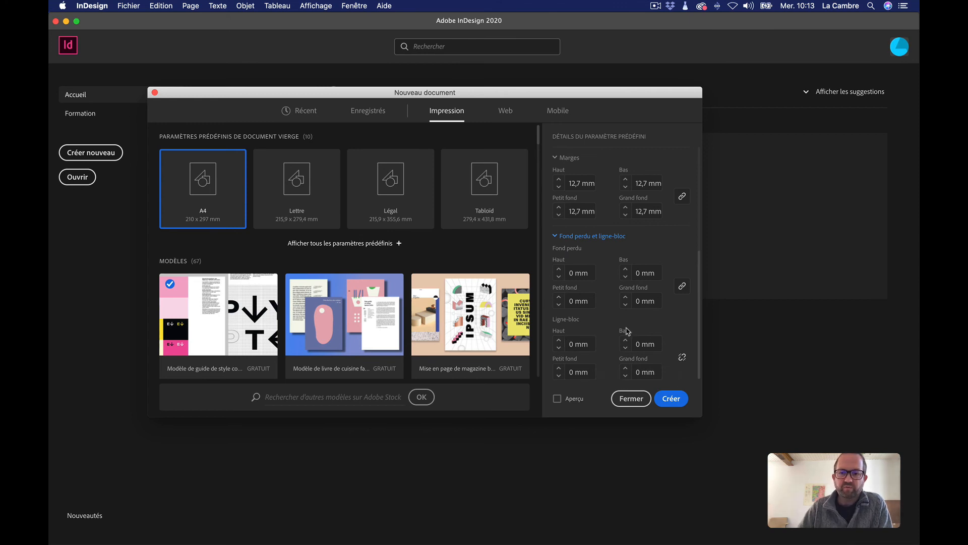
pyautogui.click(671, 398)
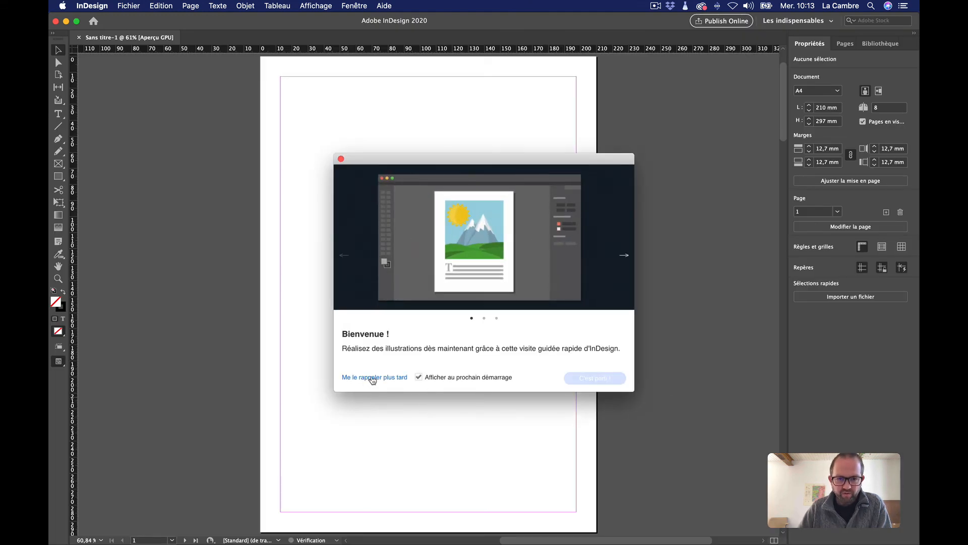
pyautogui.click(341, 159)
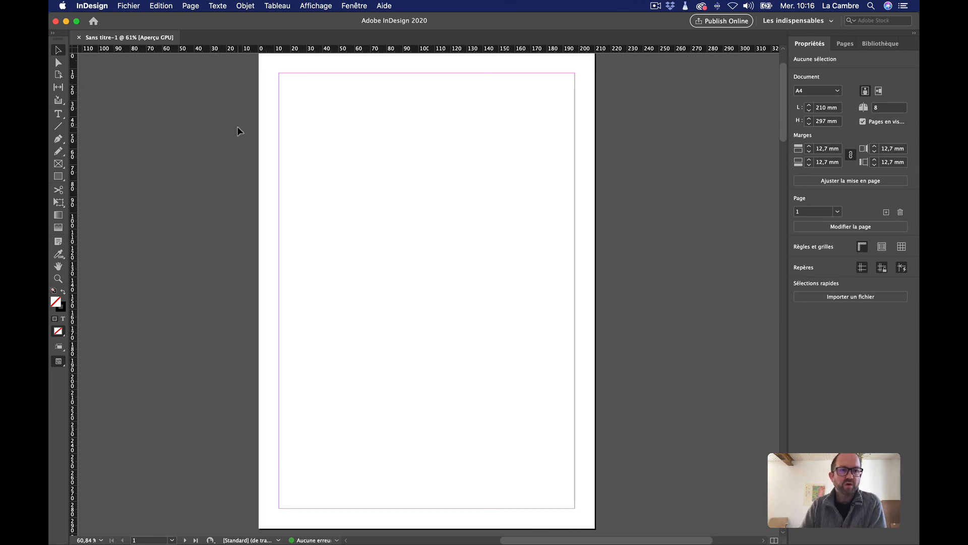
# Step: Switch to Firefox and examine the assemblage02.png diagram of files linked to an InDesign document
pyautogui.moveTo(51, 195)
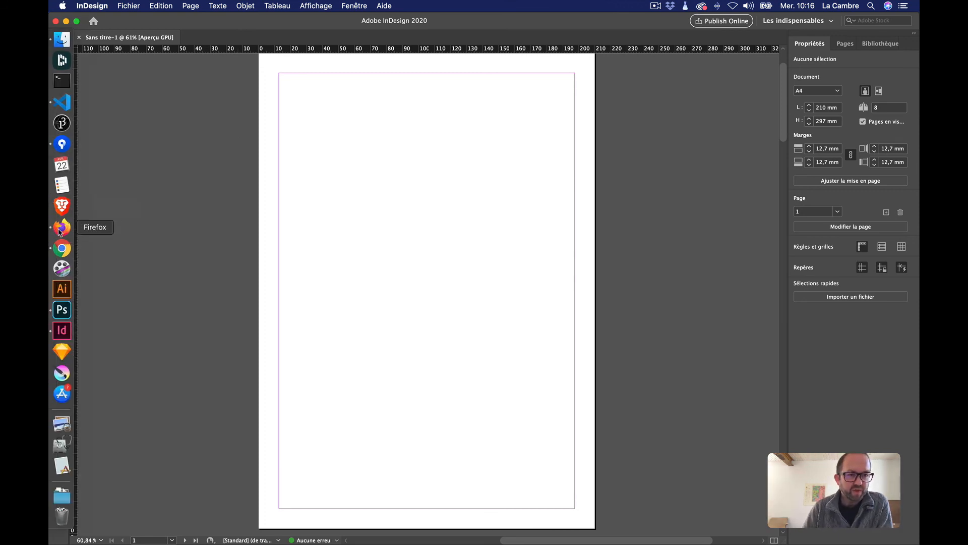
pyautogui.click(62, 227)
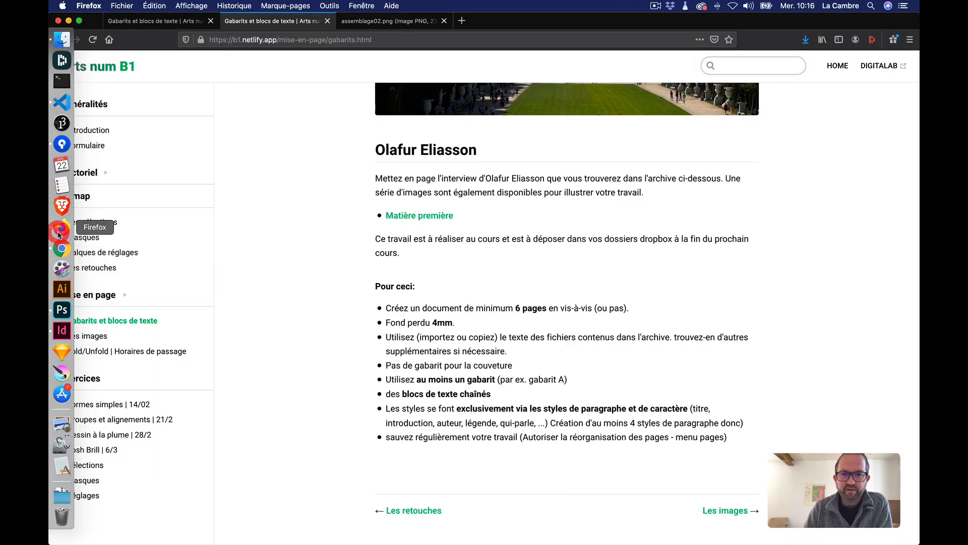
pyautogui.click(355, 23)
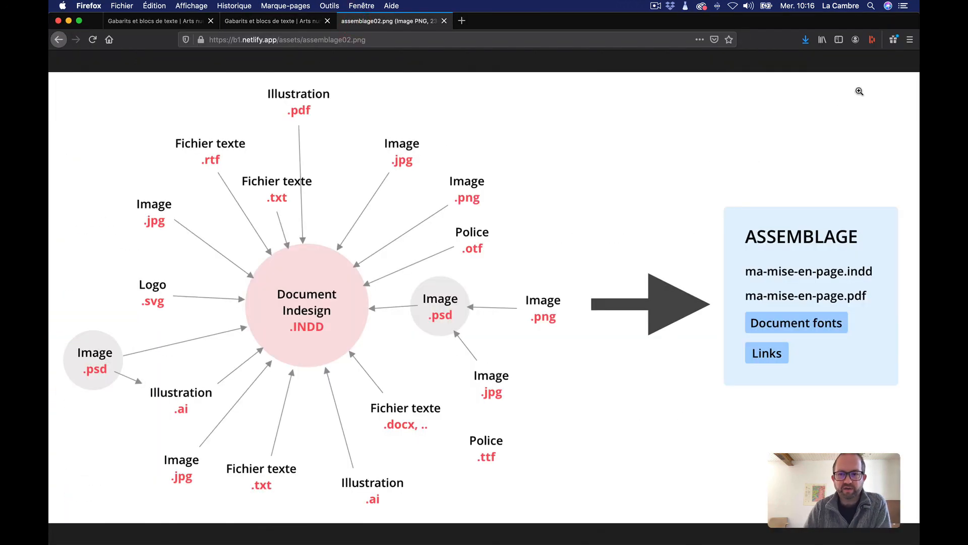
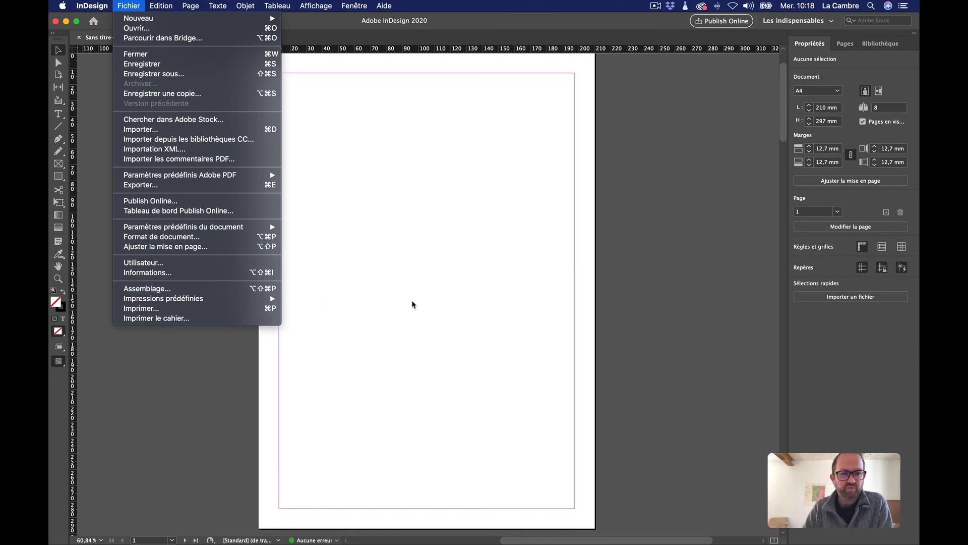
# Step: Detach the Pages panel from the dock, shorten it and place it floating over the document
pyautogui.click(62, 47)
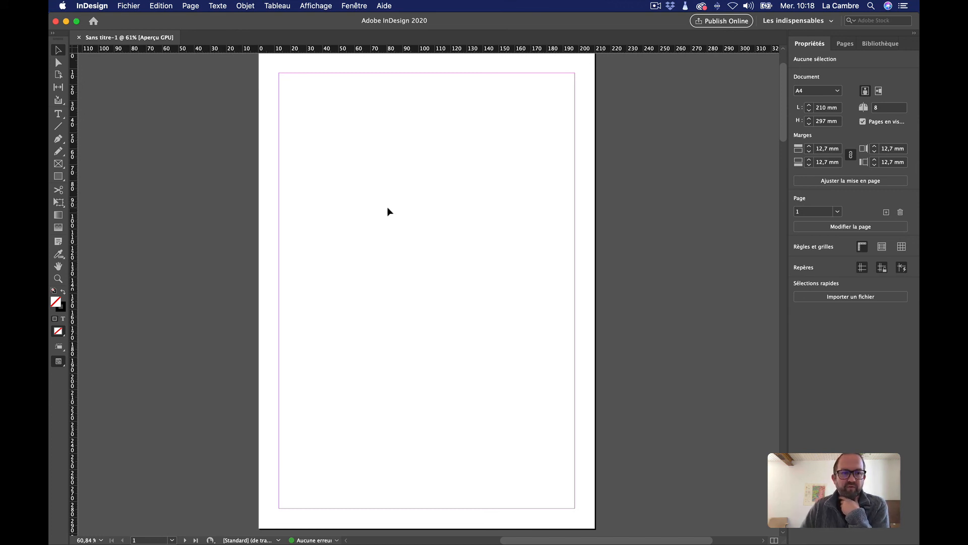
pyautogui.click(846, 44)
pyautogui.moveTo(847, 45); pyautogui.dragTo(594, 125)
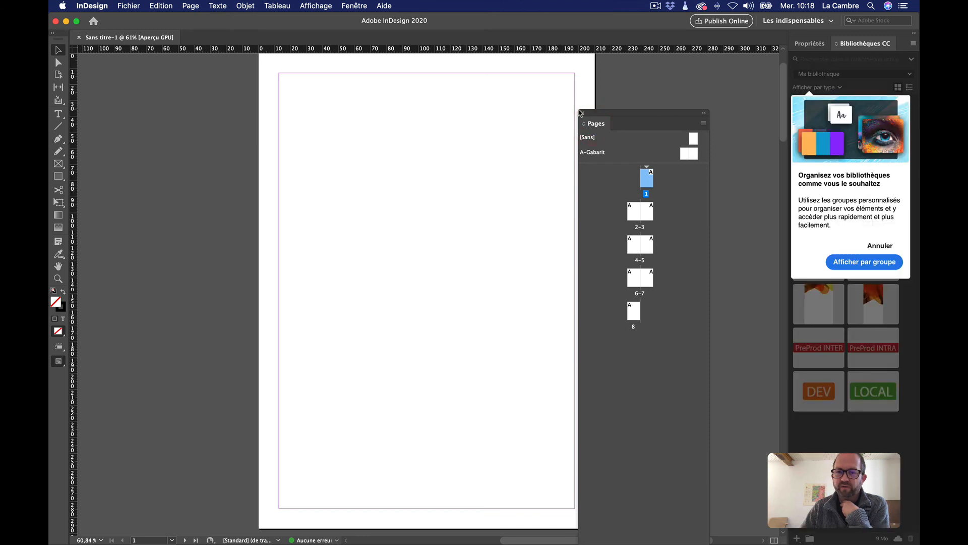
pyautogui.moveTo(630, 119); pyautogui.dragTo(674, 46)
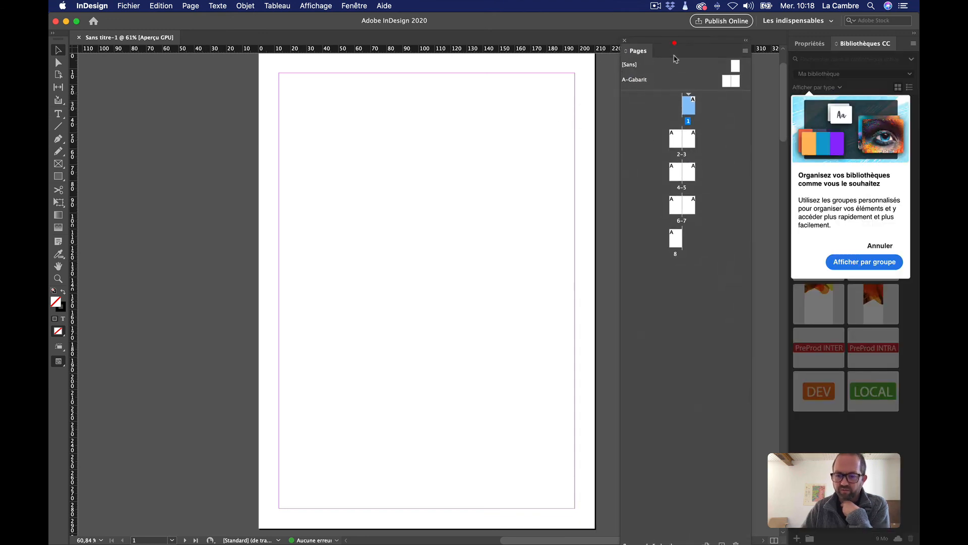
pyautogui.moveTo(749, 542); pyautogui.dragTo(754, 523)
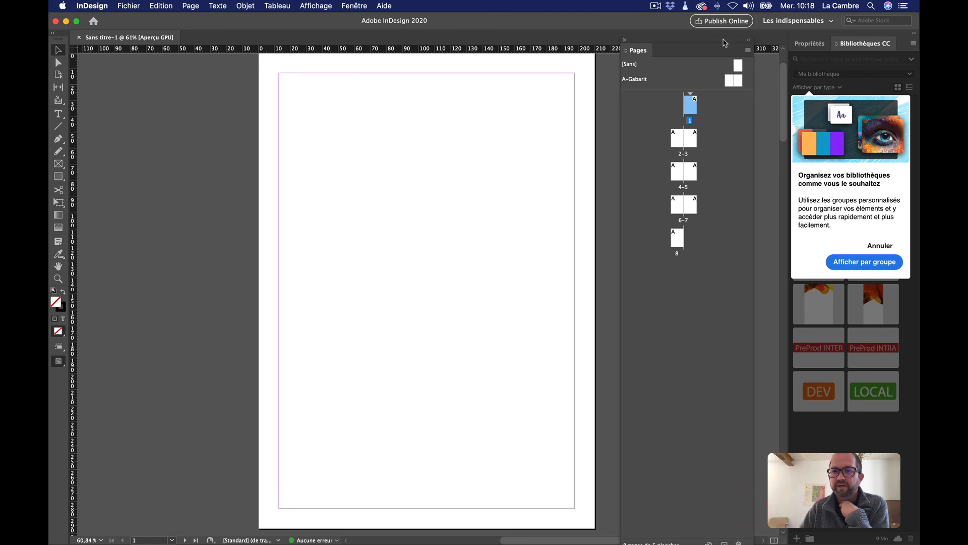
pyautogui.moveTo(725, 44); pyautogui.dragTo(720, 20)
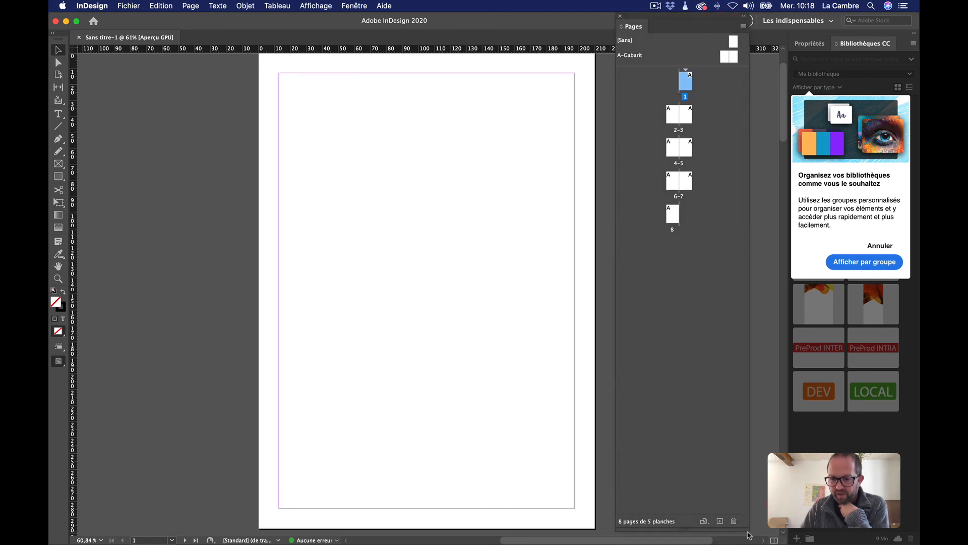
pyautogui.moveTo(750, 530); pyautogui.dragTo(745, 317)
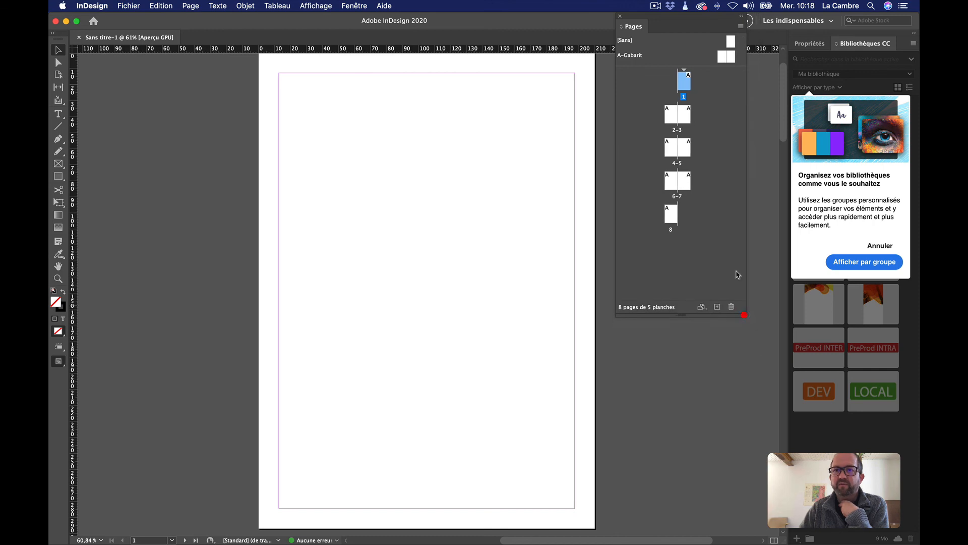
pyautogui.moveTo(700, 23); pyautogui.dragTo(743, 101)
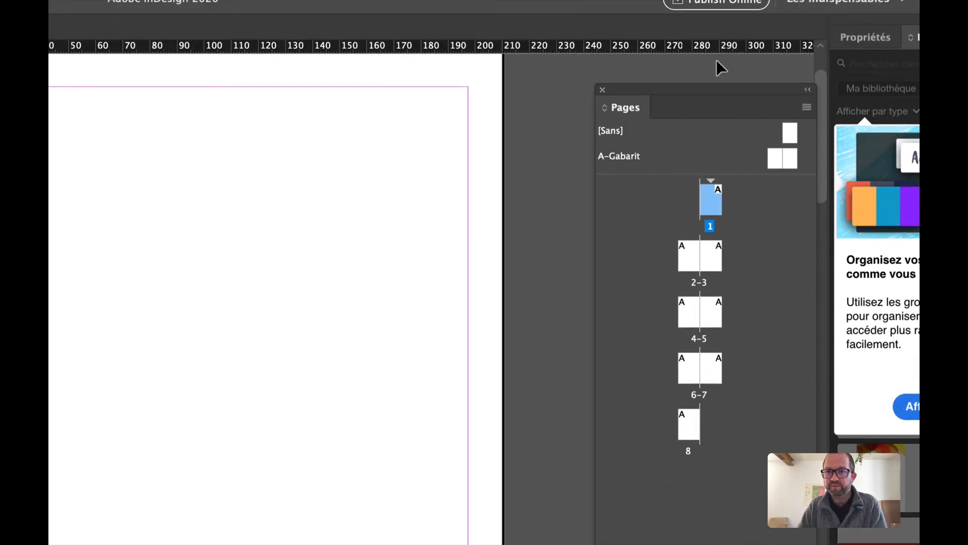
pyautogui.moveTo(707, 90); pyautogui.dragTo(429, 29)
# Step: Set the page thumbnail size to Grande in the Pages panel options
pyautogui.click(529, 48)
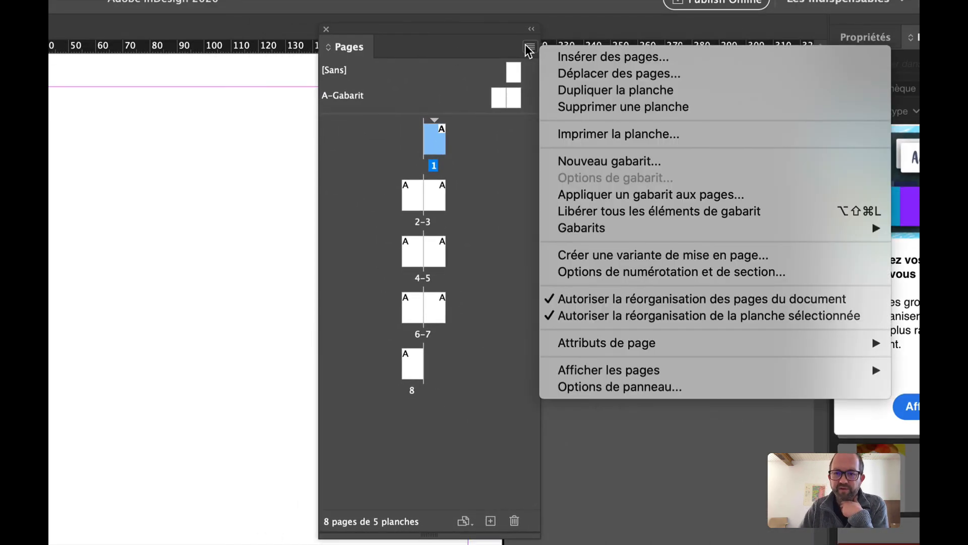
pyautogui.click(622, 387)
pyautogui.moveTo(385, 233); pyautogui.dragTo(705, 73)
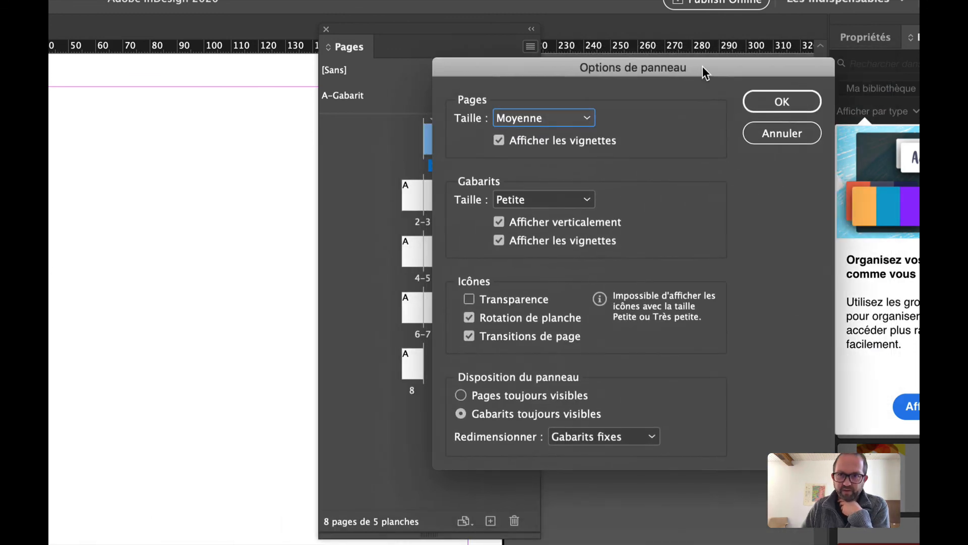
pyautogui.click(588, 118)
pyautogui.click(552, 193)
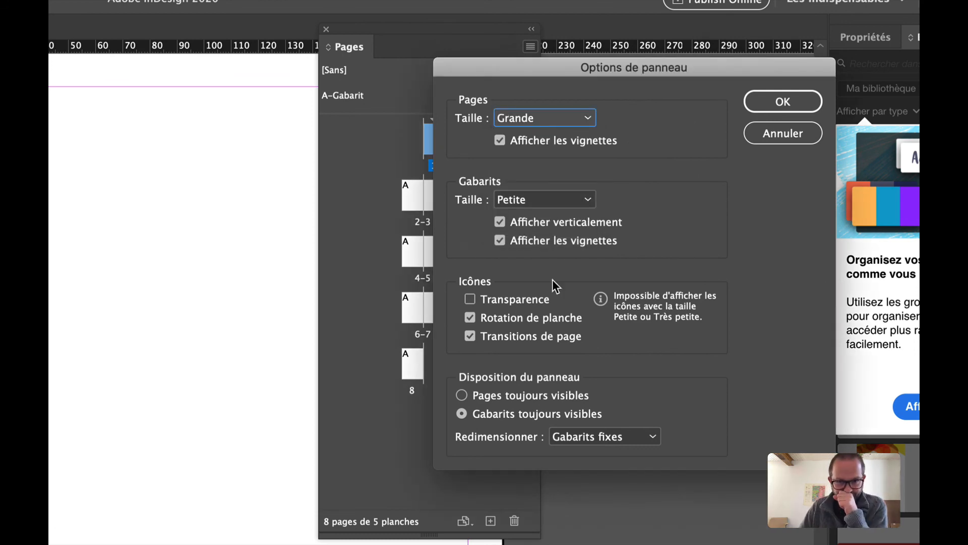
pyautogui.click(818, 103)
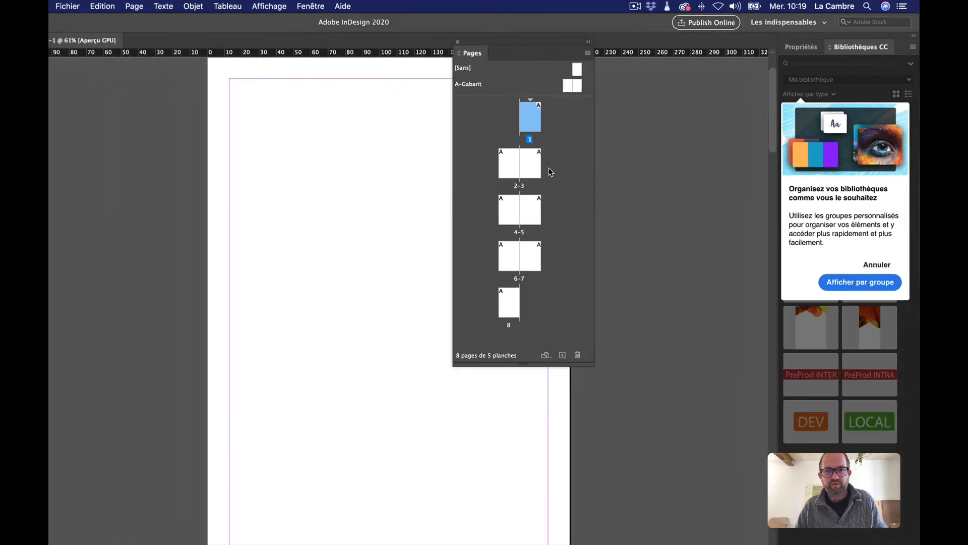
# Step: Display the Calques panel, float it over the document to inspect the contents of Calque 1, and close it
pyautogui.moveTo(559, 42); pyautogui.dragTo(576, 67)
pyautogui.click(354, 6)
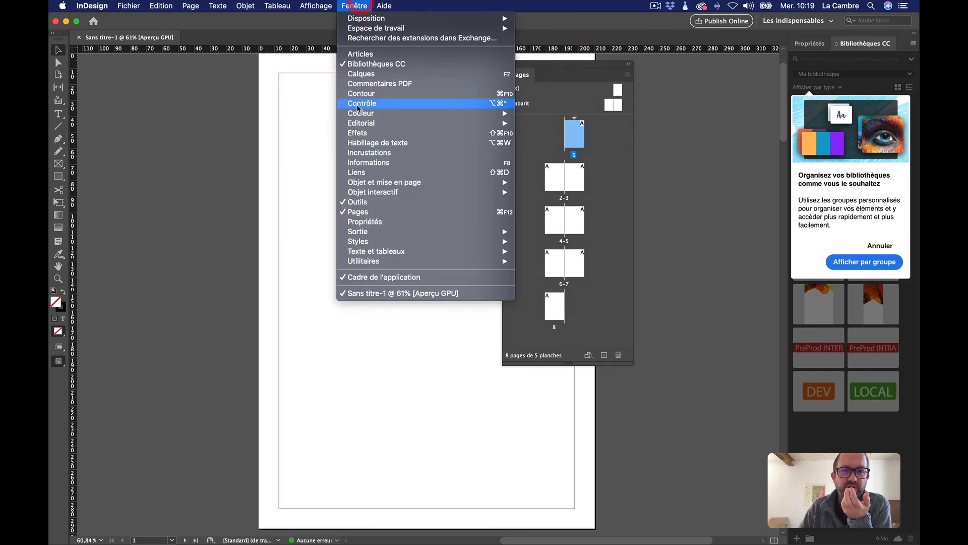
pyautogui.click(367, 74)
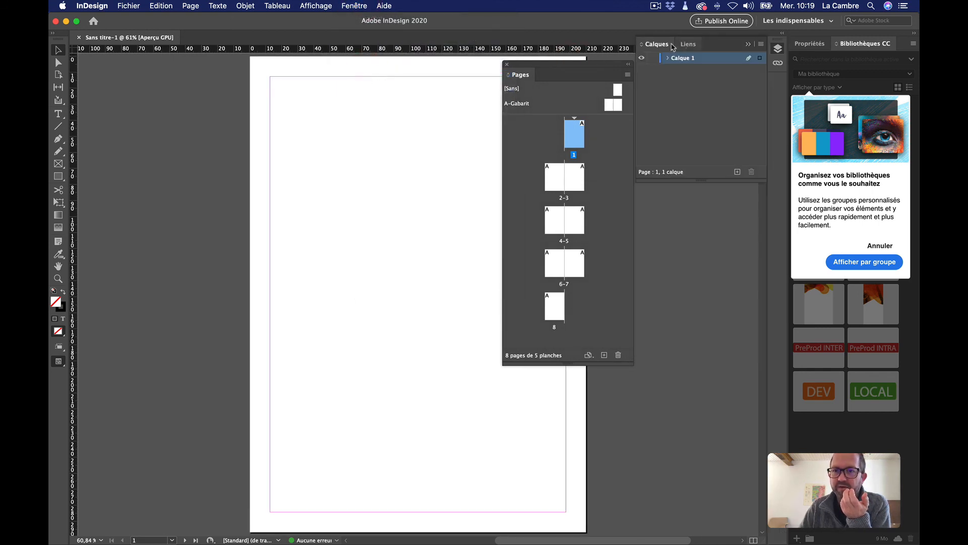
pyautogui.moveTo(327, 120); pyautogui.dragTo(342, 65)
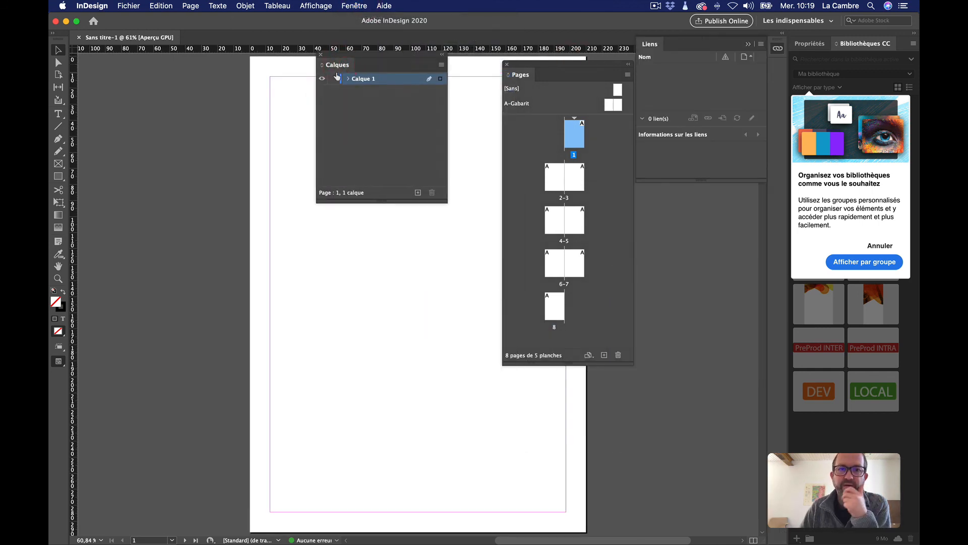
pyautogui.click(348, 79)
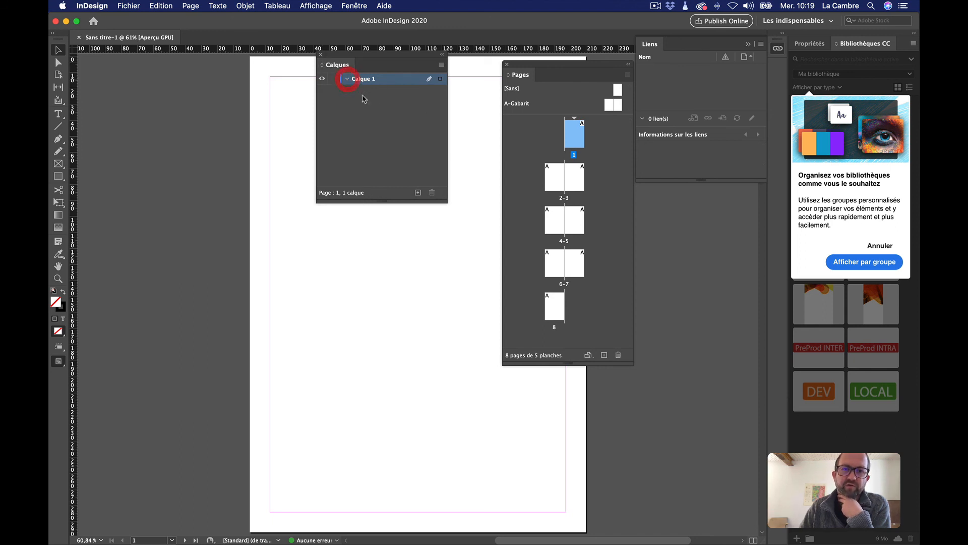
pyautogui.click(321, 56)
# Step: Move the Pages panel clear of the document page and enlarge its master-page area and overall height
pyautogui.moveTo(524, 64); pyautogui.dragTo(575, 66)
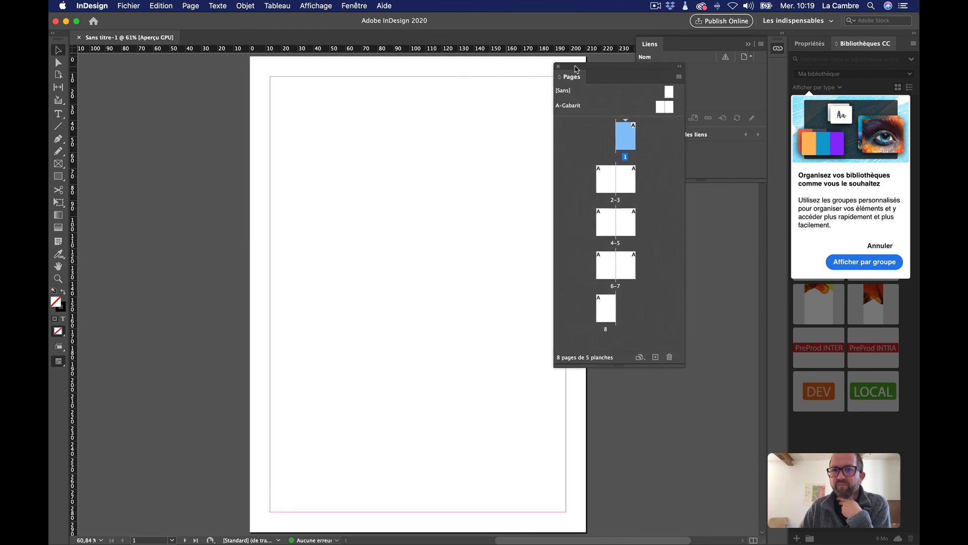
pyautogui.click(750, 45)
pyautogui.moveTo(654, 64); pyautogui.dragTo(721, 64)
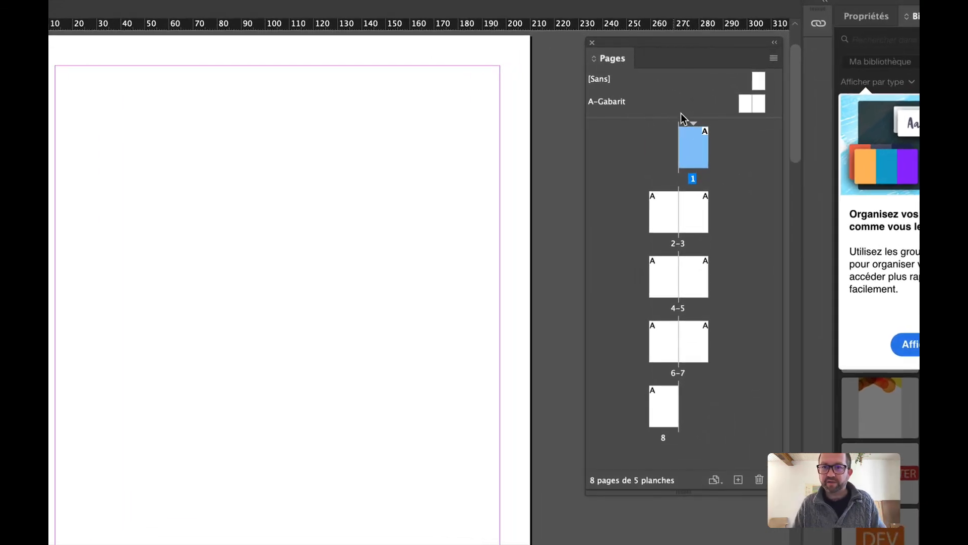
pyautogui.moveTo(677, 123); pyautogui.dragTo(676, 161)
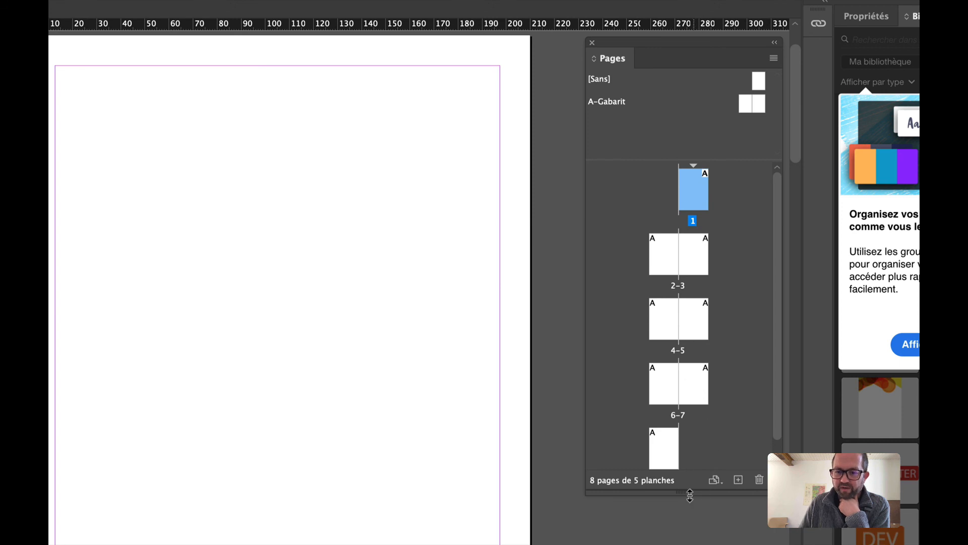
pyautogui.moveTo(675, 489); pyautogui.dragTo(676, 514)
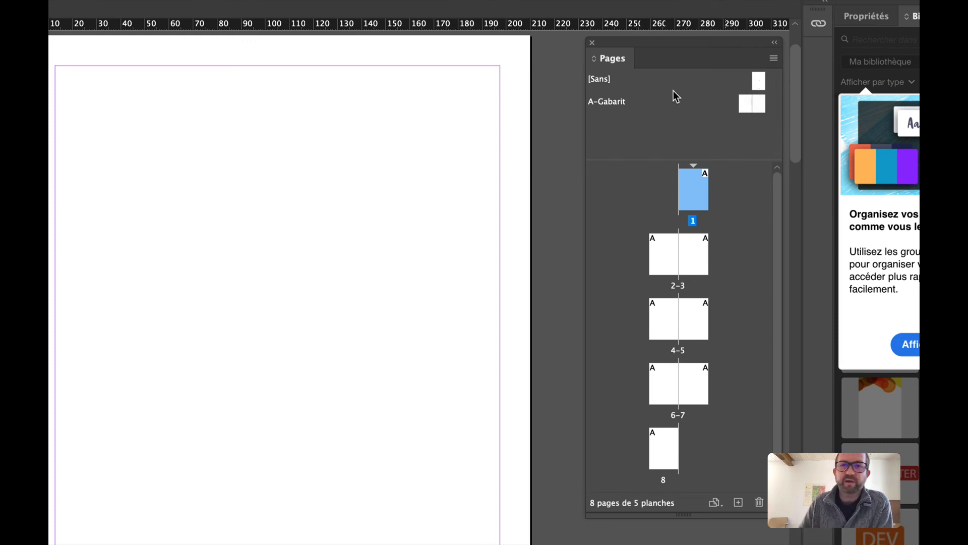
# Step: Rename the A-Gabarit master to "mongabarit" in its master options, keeping the prefix A
pyautogui.click(630, 101)
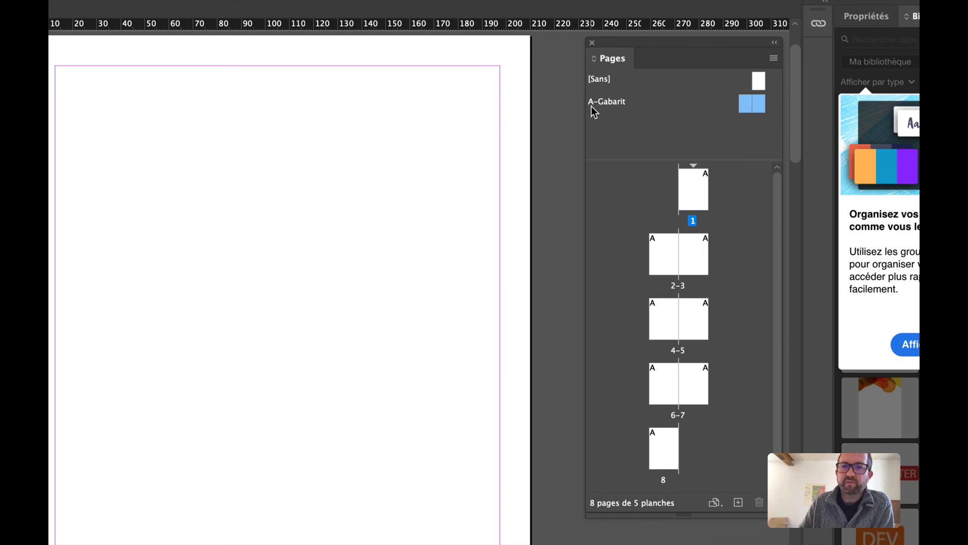
pyautogui.rightClick(617, 103)
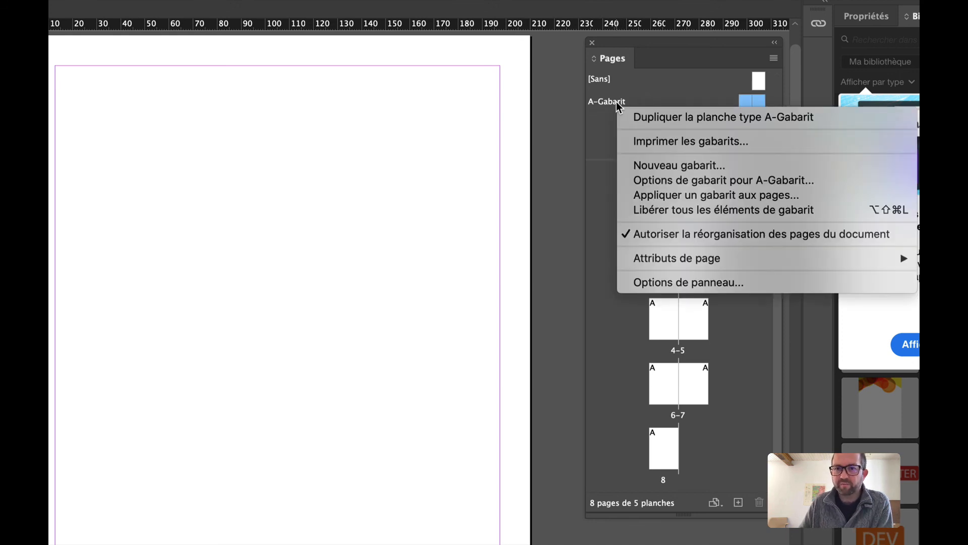
pyautogui.rightClick(610, 101)
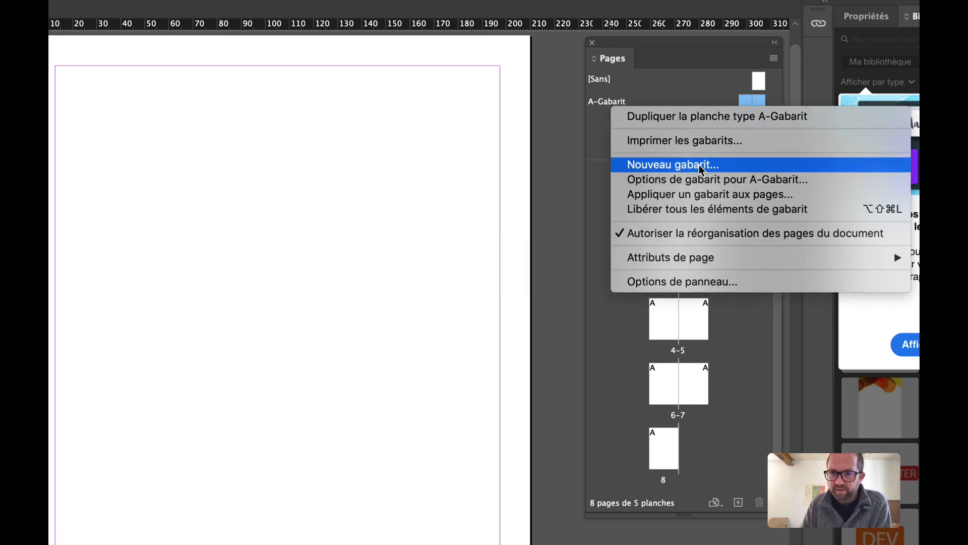
pyautogui.click(731, 182)
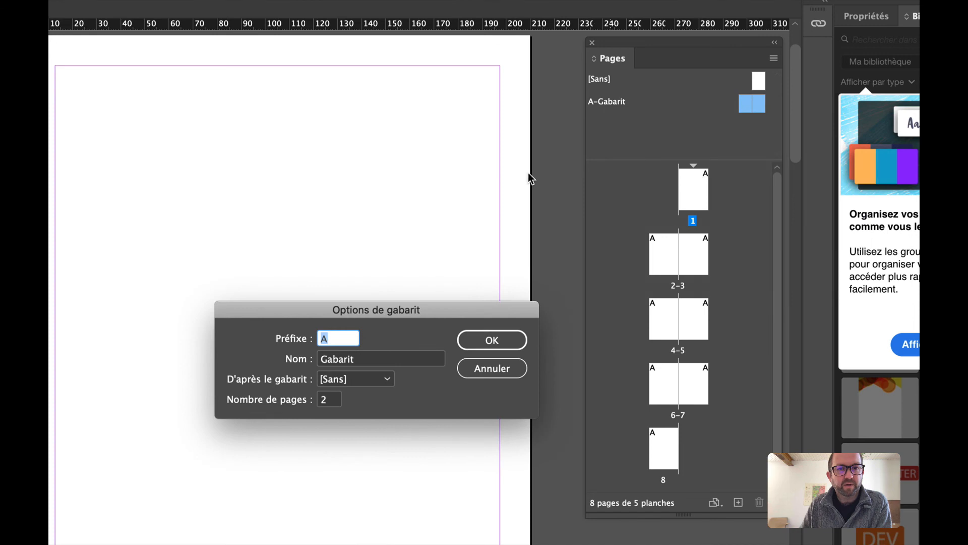
pyautogui.click(353, 359)
pyautogui.press('BackSpace')
pyautogui.press('BackSpace')
pyautogui.press('BackSpace')
pyautogui.press('BackSpace')
pyautogui.press('BackSpace')
pyautogui.press('BackSpace')
pyautogui.press('BackSpace')
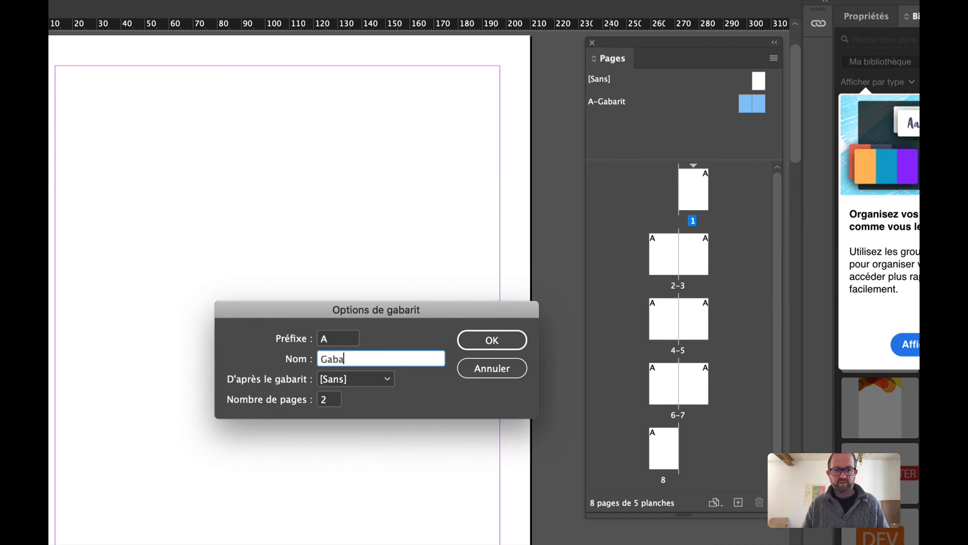
pyautogui.write('mongaba')
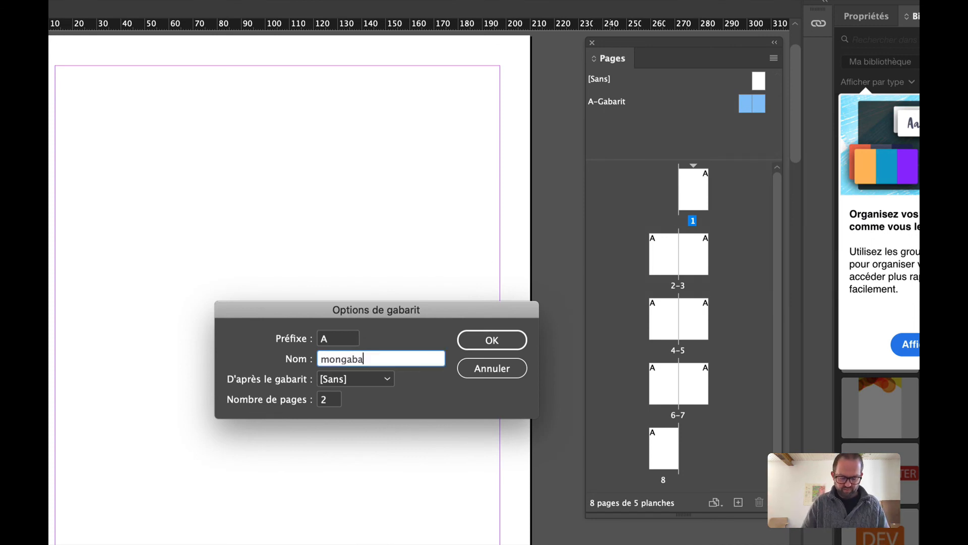
pyautogui.write('rit')
pyautogui.click(490, 339)
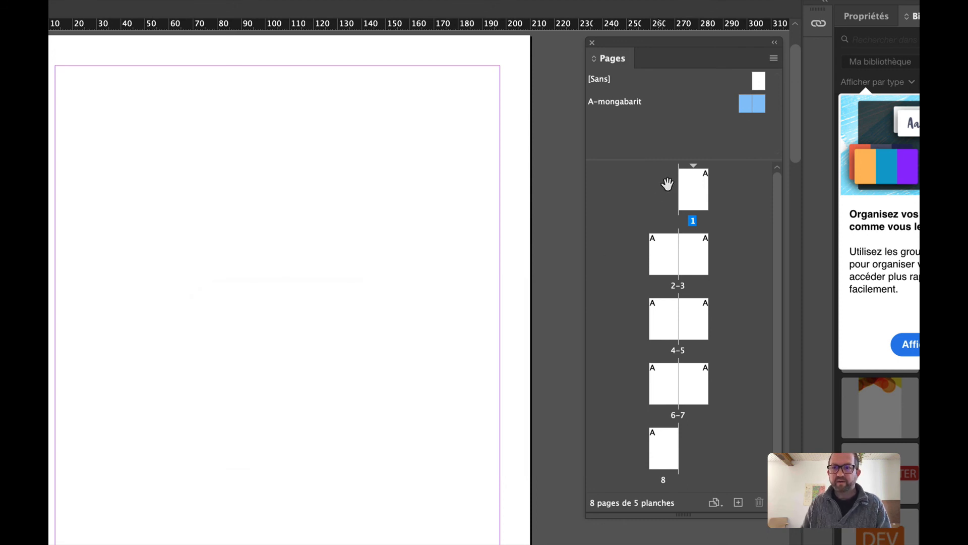
pyautogui.rightClick(650, 130)
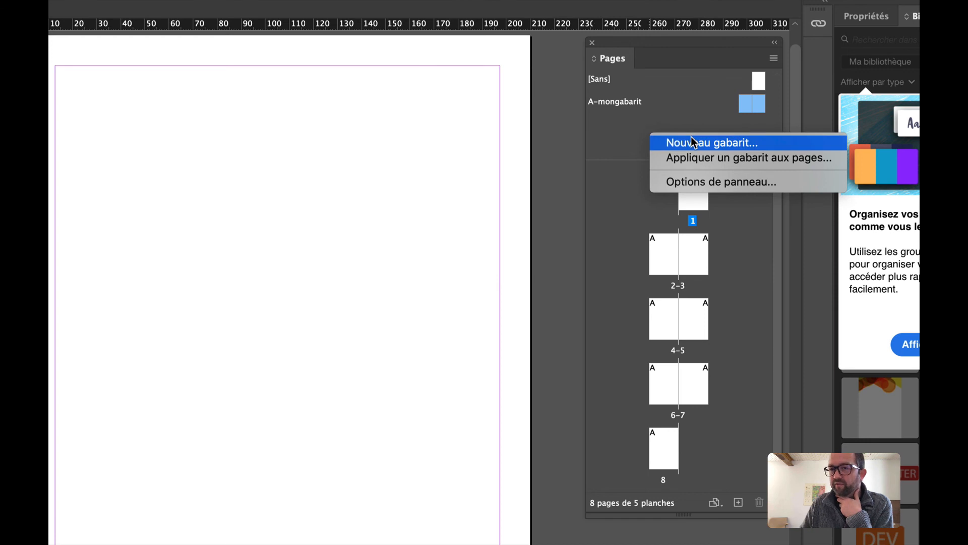
pyautogui.click(626, 135)
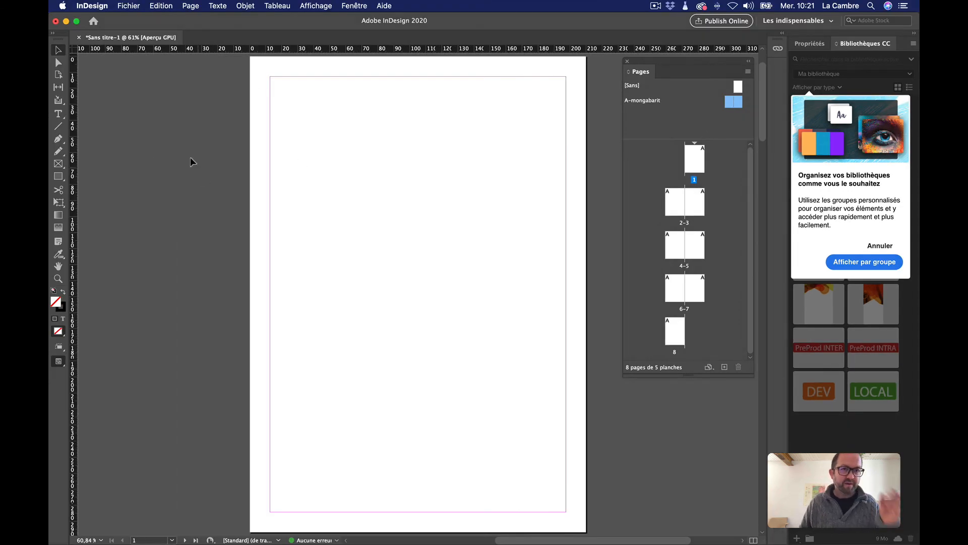
# Step: Create a text frame about 91 × 26 mm in the upper part of page 1 containing "Arts numériques"
pyautogui.click(58, 113)
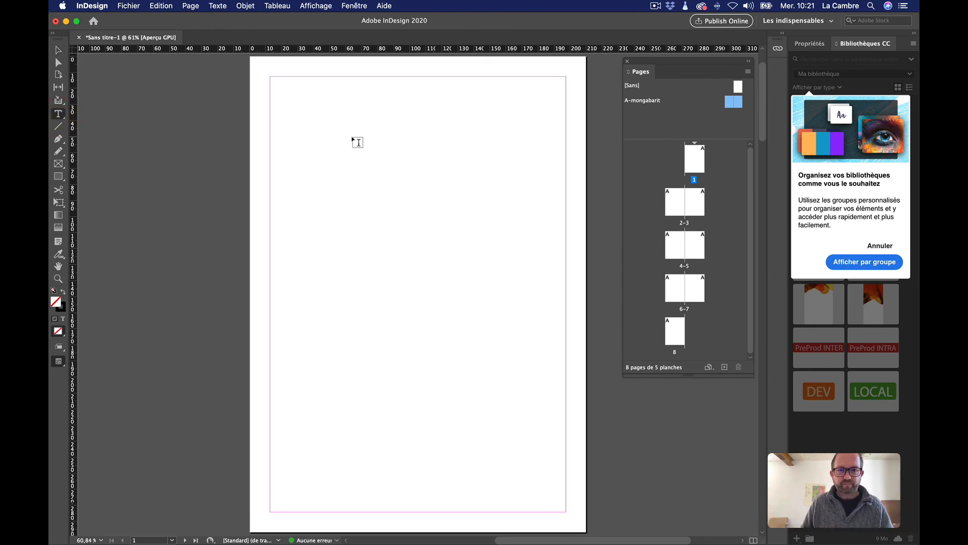
pyautogui.moveTo(352, 139)
pyautogui.mouseDown()
pyautogui.moveTo(454, 177)
pyautogui.moveTo(498, 177)
pyautogui.mouseUp()
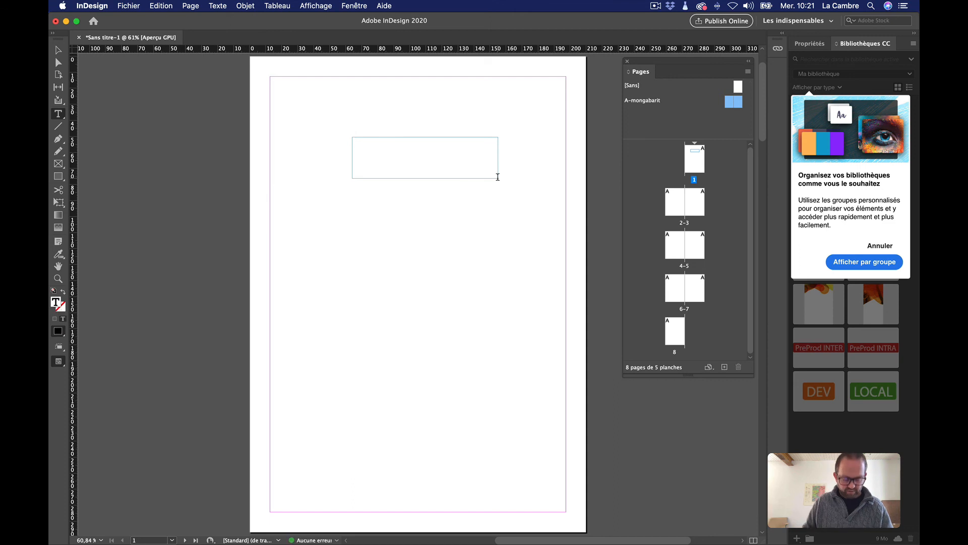
pyautogui.write('Arts nu')
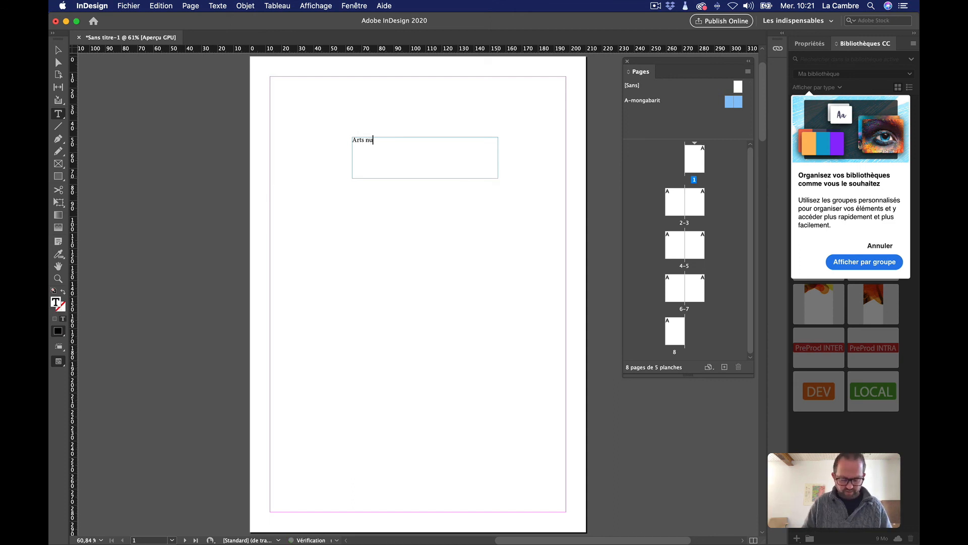
pyautogui.write('mériques')
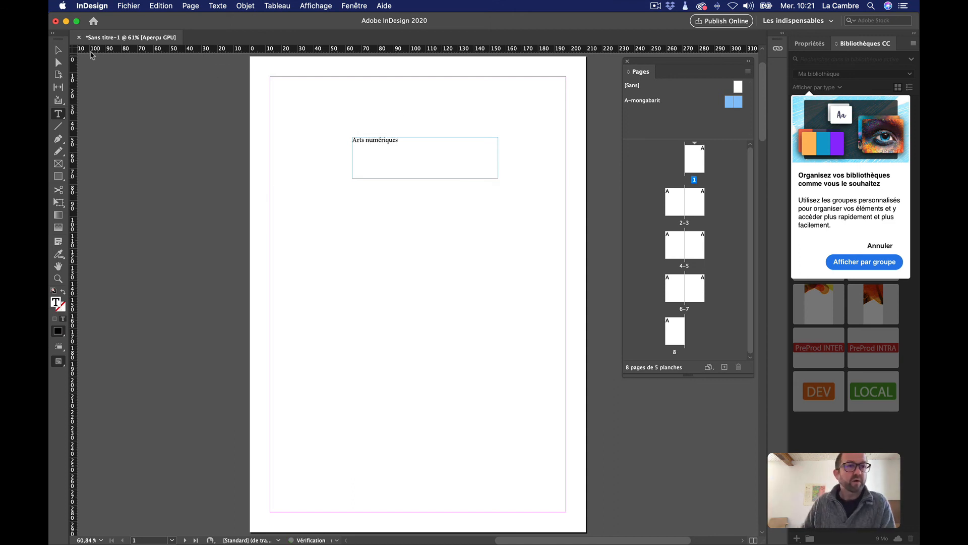
pyautogui.click(58, 50)
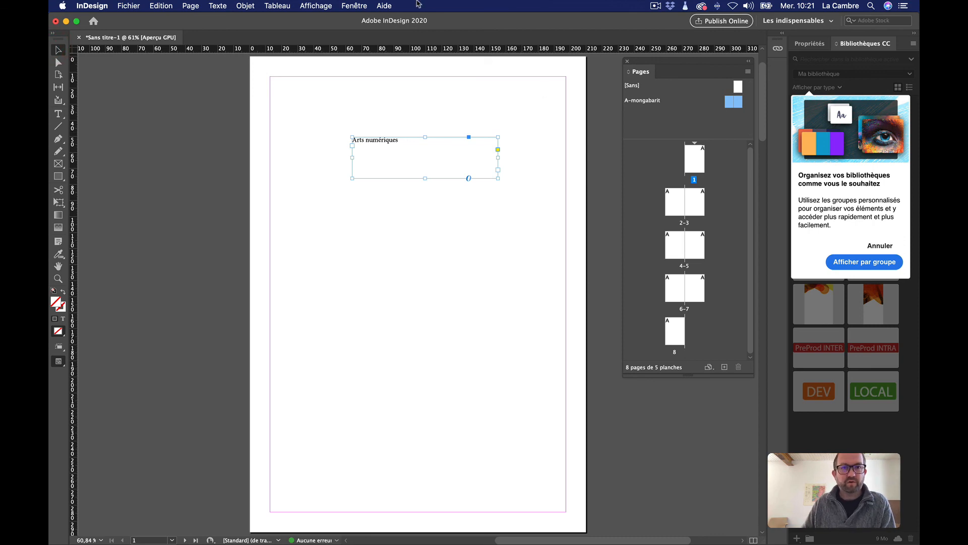
# Step: Switch the workspace to [Les indispensables - Classique]
pyautogui.click(354, 6)
pyautogui.moveTo(375, 29)
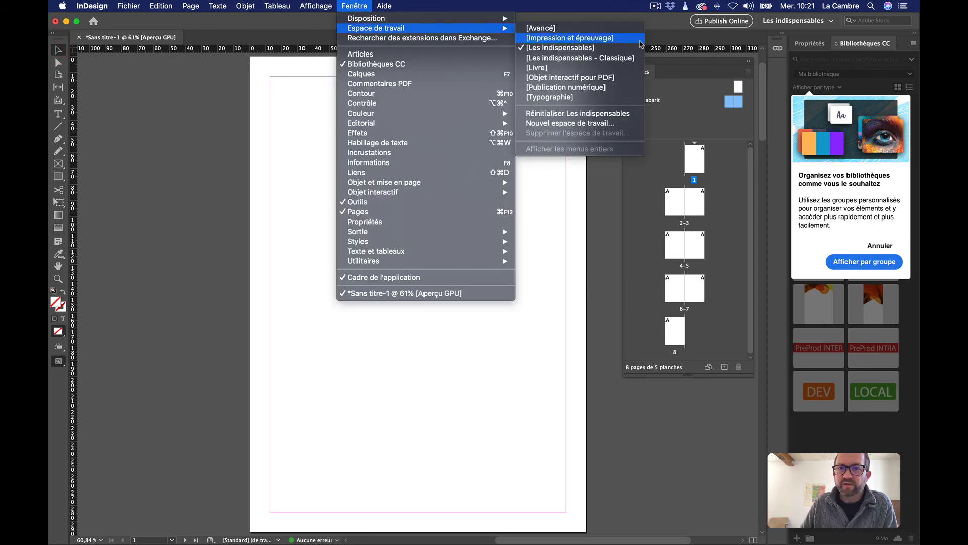
pyautogui.click(575, 59)
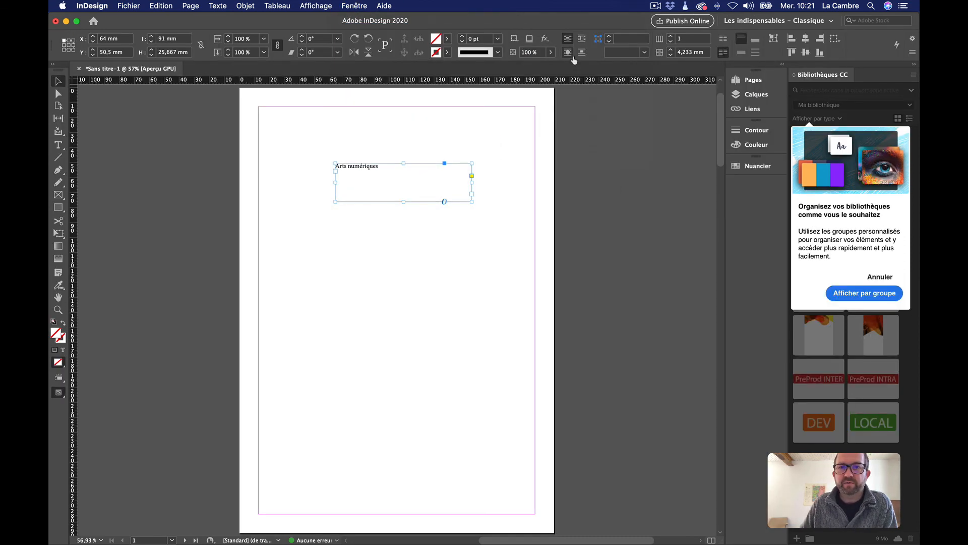
pyautogui.click(354, 5)
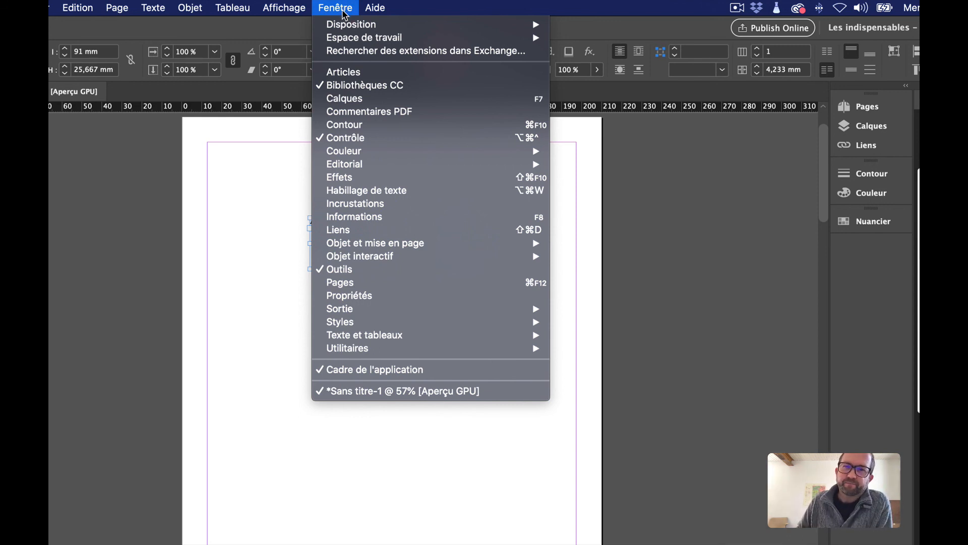
pyautogui.moveTo(391, 38)
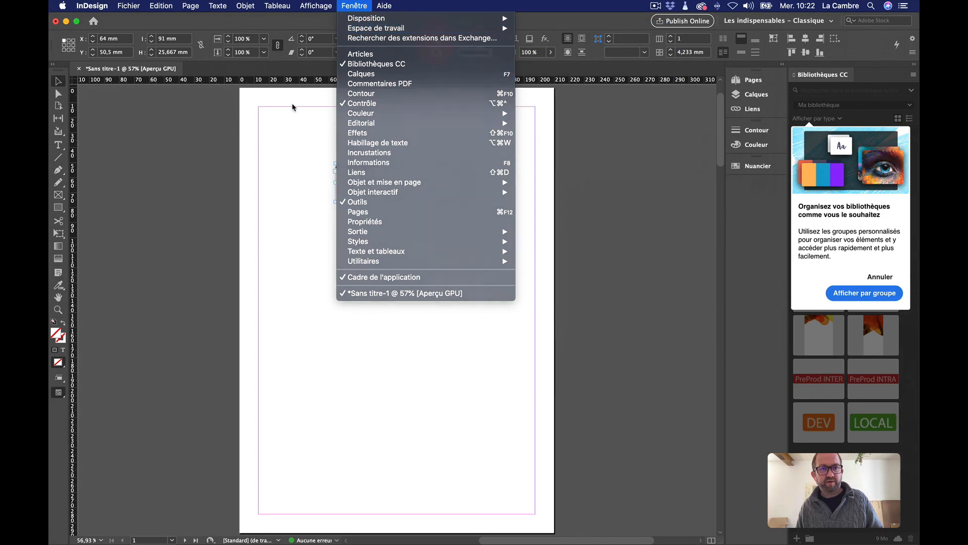
pyautogui.click(252, 135)
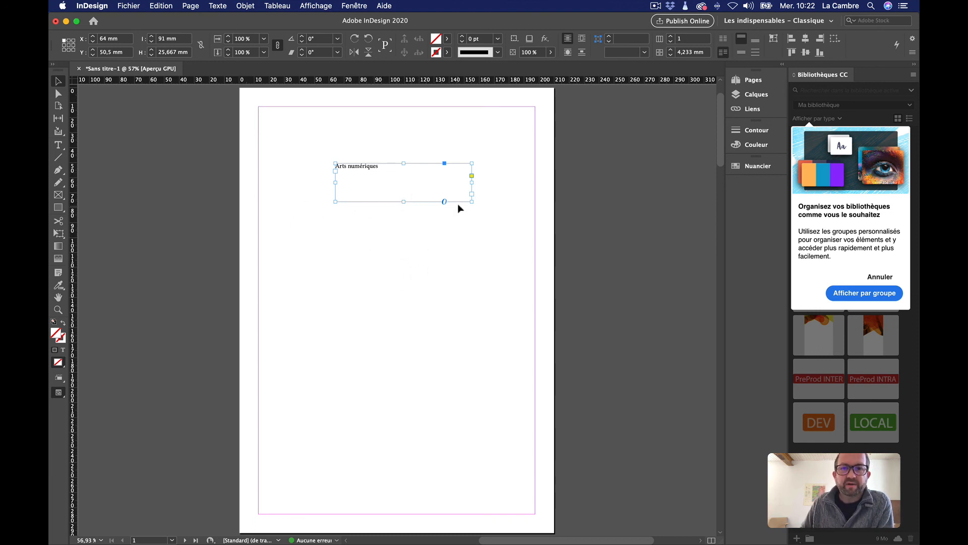
# Step: Enlarge the text frame to about 106.5 × 34.5 mm and set the "Arts numériques" text to 79 pt
pyautogui.moveTo(469, 202); pyautogui.dragTo(495, 215)
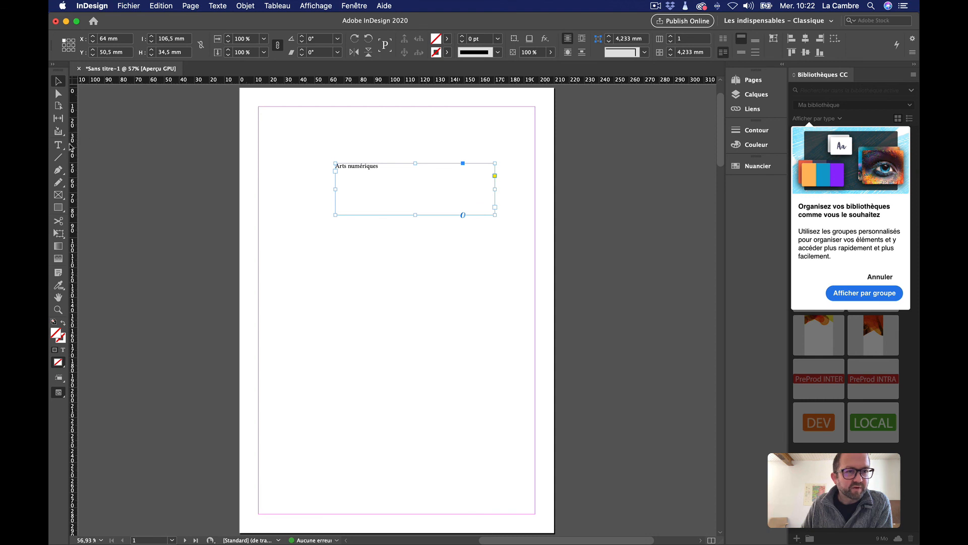
pyautogui.click(58, 145)
pyautogui.moveTo(377, 166); pyautogui.dragTo(297, 168)
pyautogui.press('super+c')
pyautogui.click(178, 37)
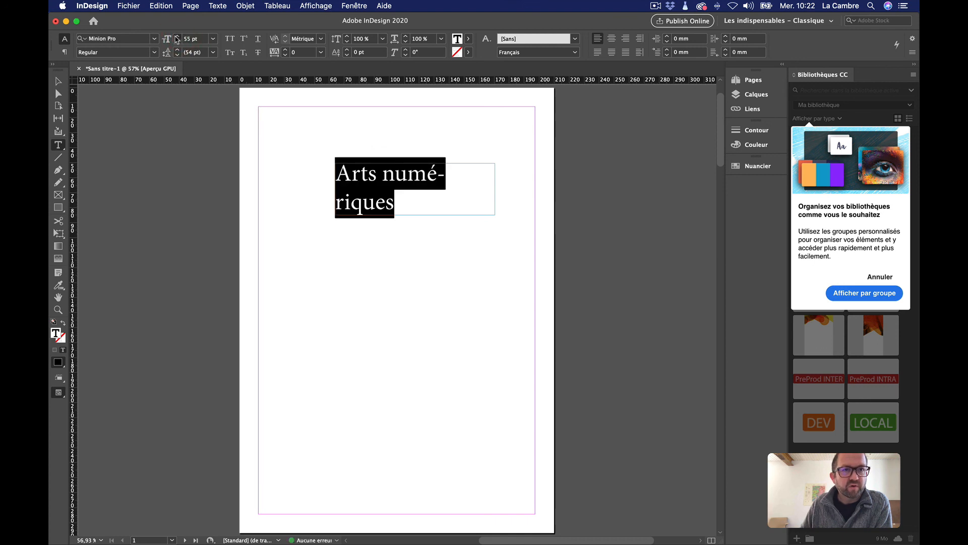
pyautogui.click(177, 40)
# Step: Enlarge the title frame to about 196 × 144.5 mm and move it to about X 9.5 mm, Y 35.5 mm
pyautogui.click(58, 81)
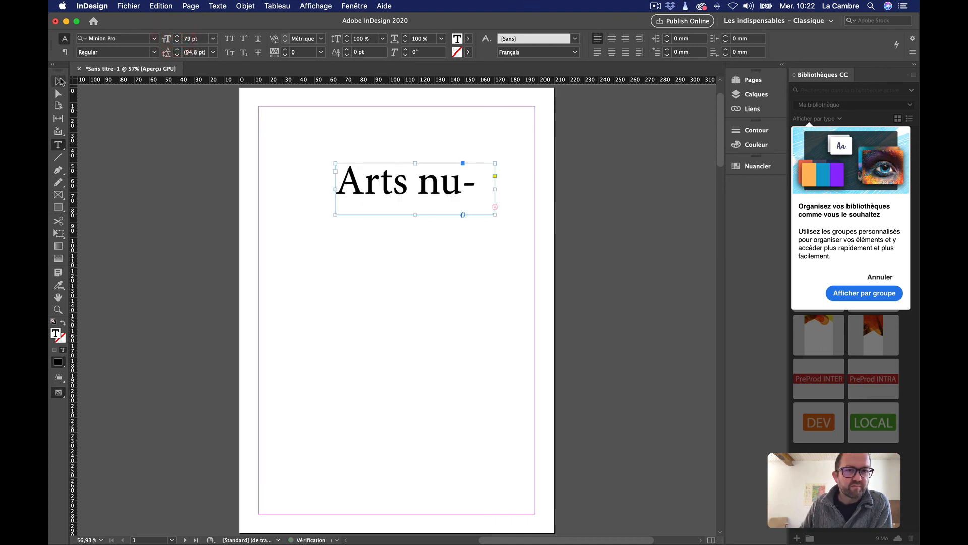
pyautogui.moveTo(415, 214); pyautogui.dragTo(404, 380)
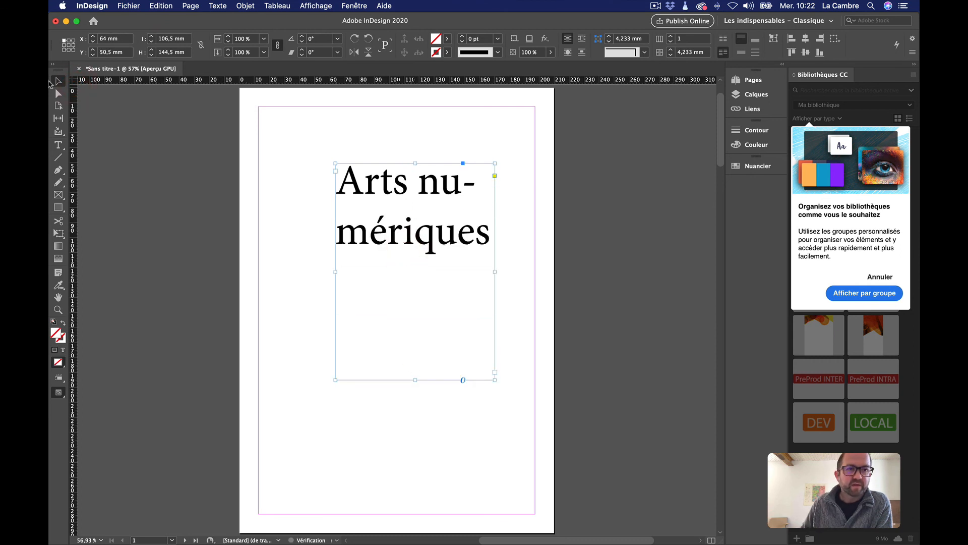
pyautogui.moveTo(335, 271); pyautogui.dragTo(260, 272)
pyautogui.moveTo(495, 272); pyautogui.dragTo(555, 271)
pyautogui.moveTo(450, 188); pyautogui.dragTo(443, 167)
# Step: Detach the Pages panel from the dock, place it beside the page, and enlarge it to fit all the page thumbnails
pyautogui.click(739, 82)
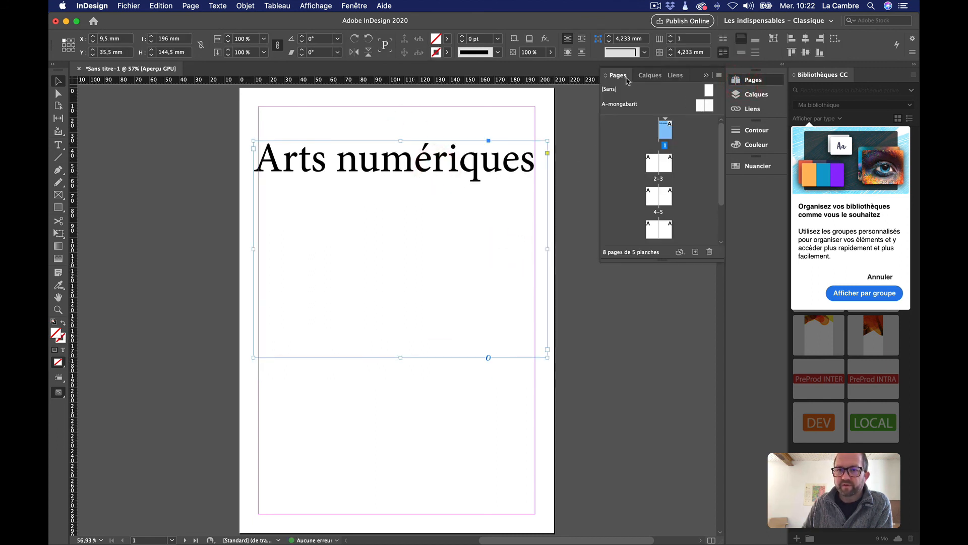
pyautogui.moveTo(616, 75); pyautogui.dragTo(483, 171)
pyautogui.click(706, 75)
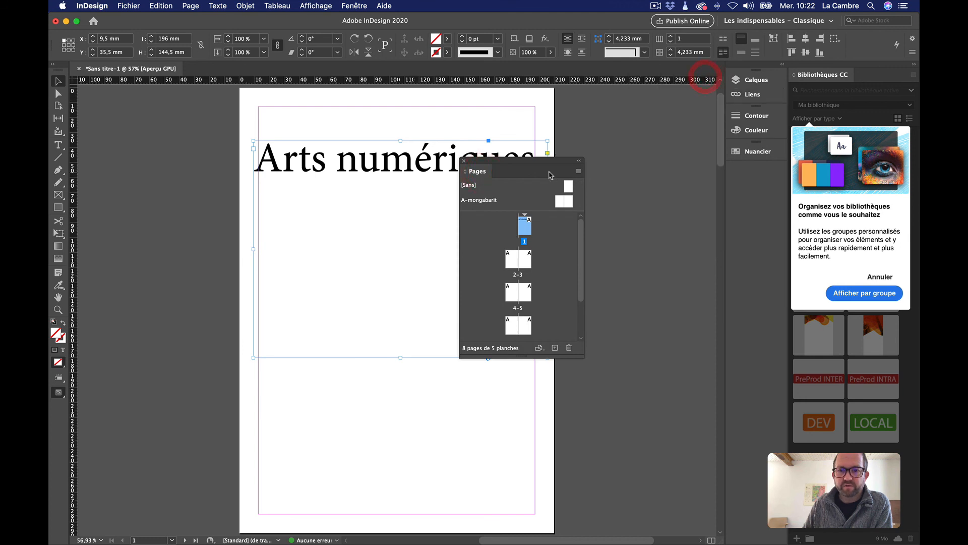
pyautogui.moveTo(560, 159); pyautogui.dragTo(680, 90)
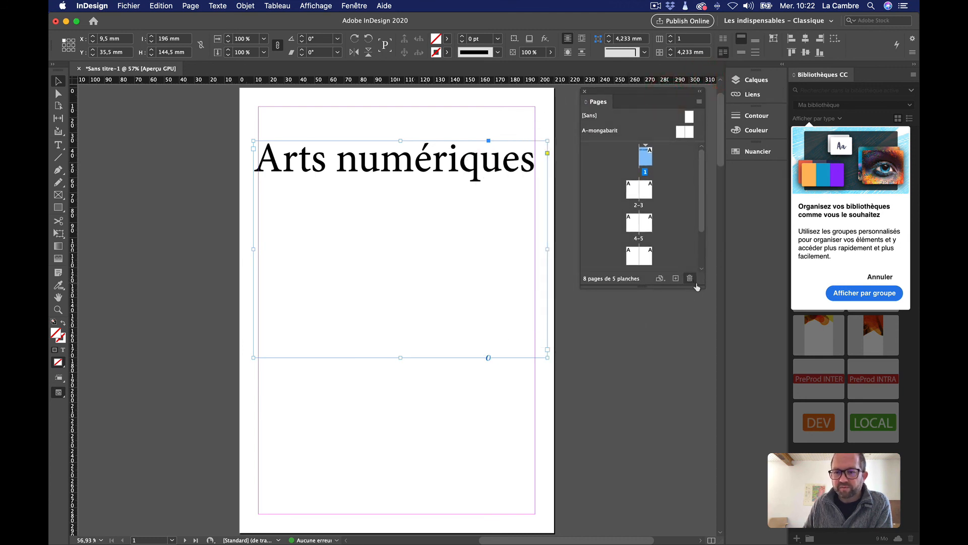
pyautogui.moveTo(705, 290); pyautogui.dragTo(738, 411)
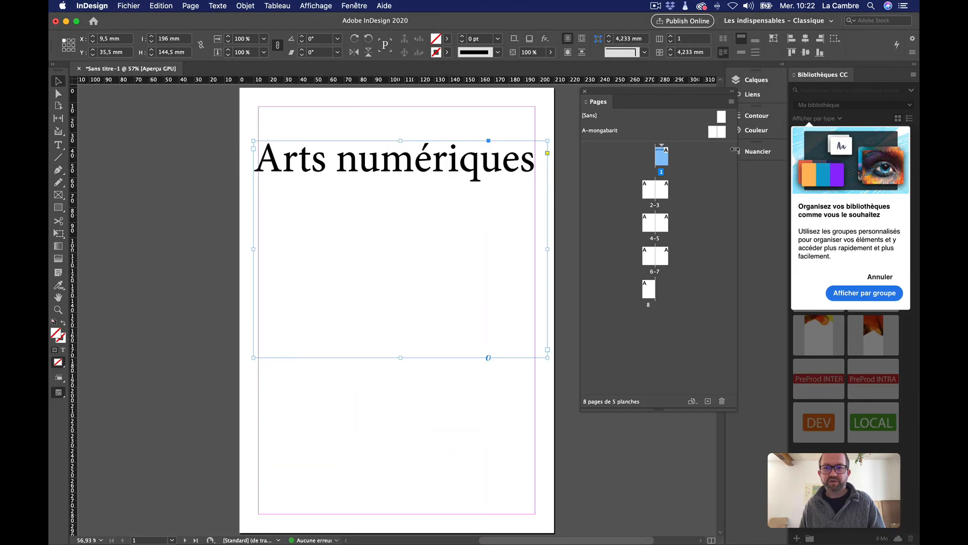
# Step: Reduce the height of the "Arts numériques" title frame on page 1 to about 31.5 mm
pyautogui.click(408, 418)
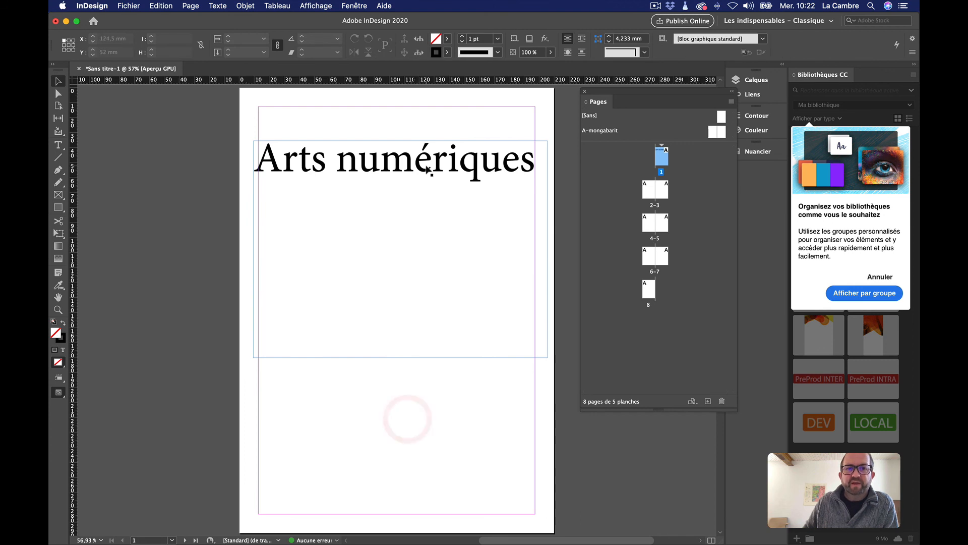
pyautogui.click(426, 166)
pyautogui.moveTo(400, 358); pyautogui.dragTo(402, 188)
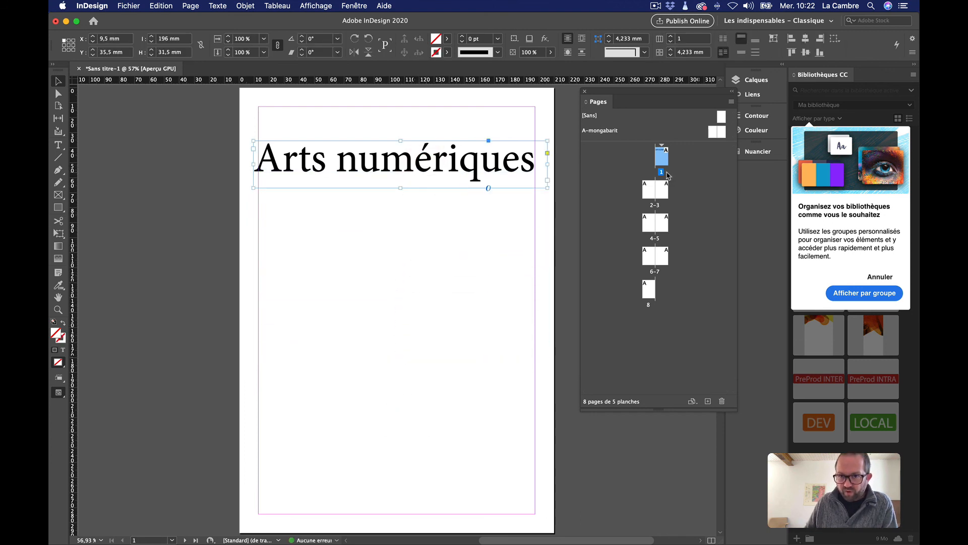
# Step: Cut the "Arts numériques" title frame from page 1
pyautogui.click(456, 122)
pyautogui.click(424, 149)
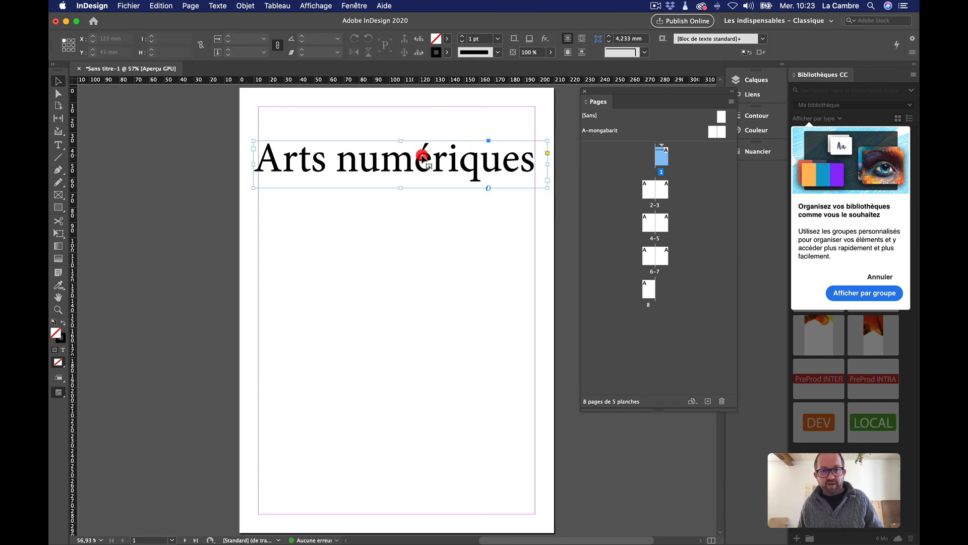
pyautogui.press('Delete')
pyautogui.click(428, 131)
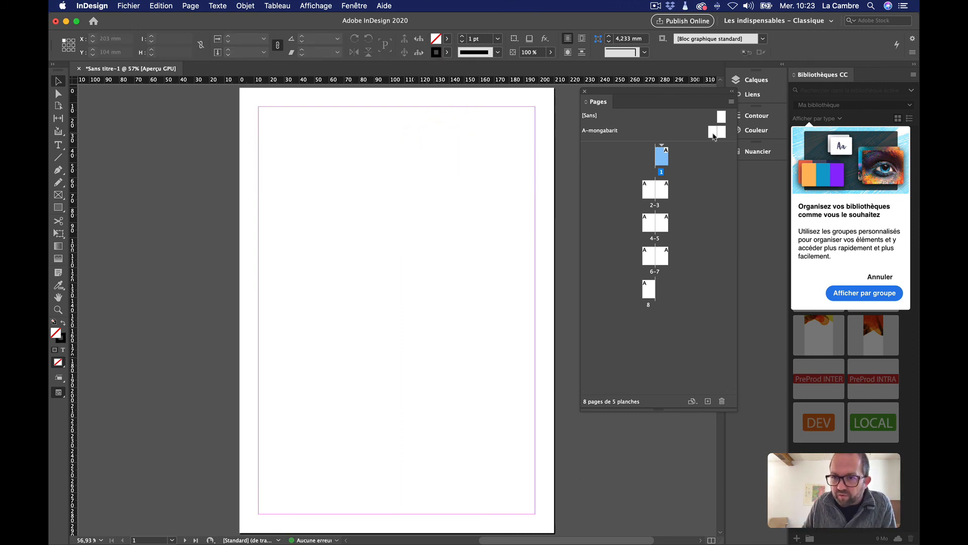
# Step: Paste the title frame onto the right-hand page of the A-mongabarit master and move it to about X 242.5 mm, Y 22 mm
pyautogui.doubleClick(714, 132)
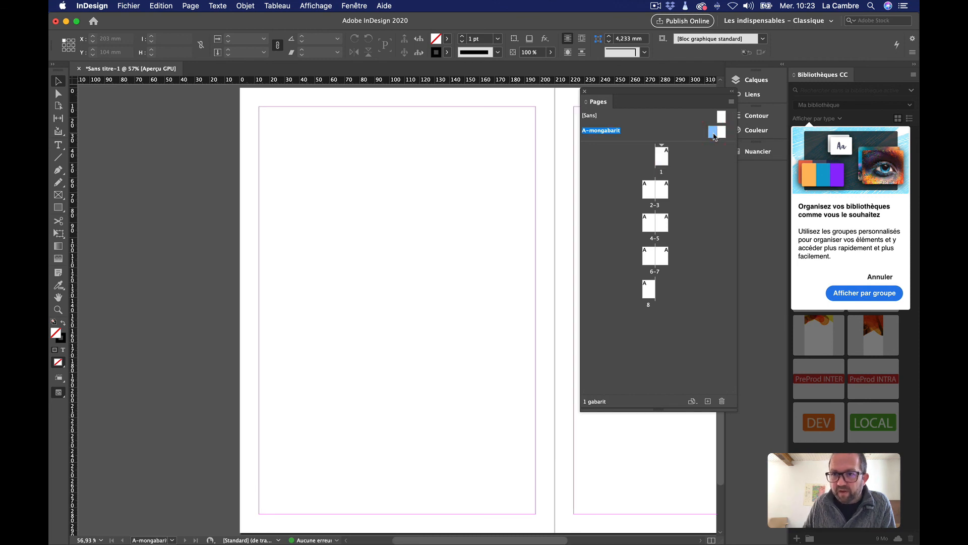
pyautogui.hscroll(5, 474, 246)
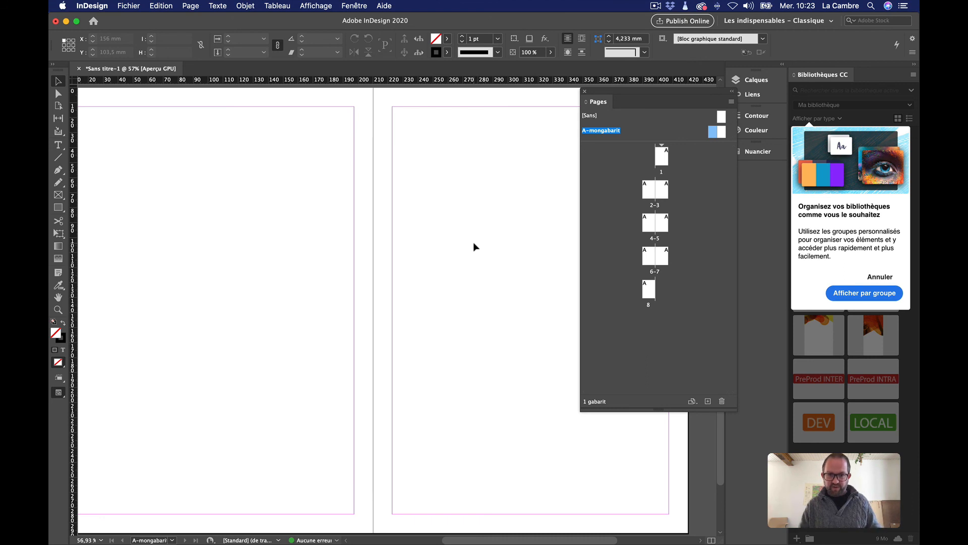
pyautogui.press('super+minus')
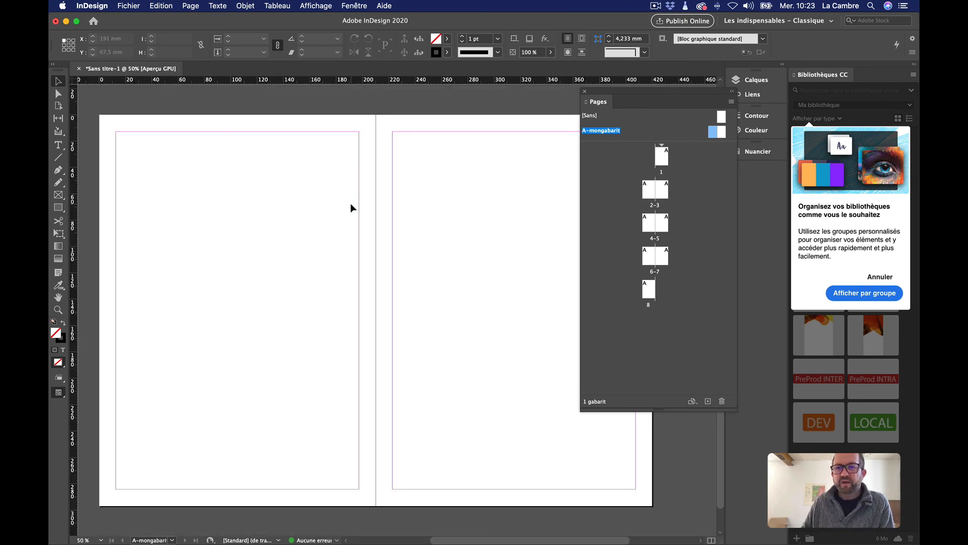
pyautogui.click(404, 198)
pyautogui.press('super+v')
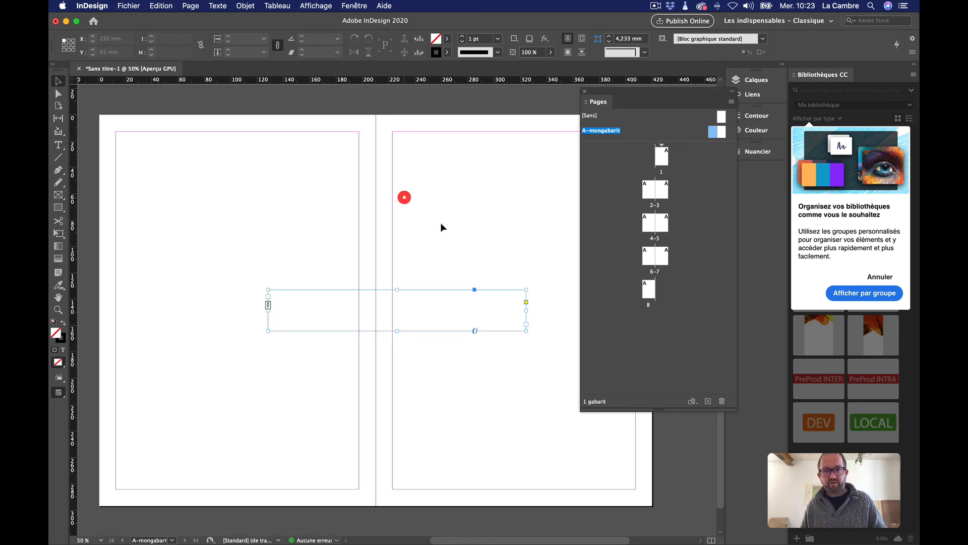
pyautogui.moveTo(328, 312); pyautogui.dragTo(477, 166)
pyautogui.click(503, 224)
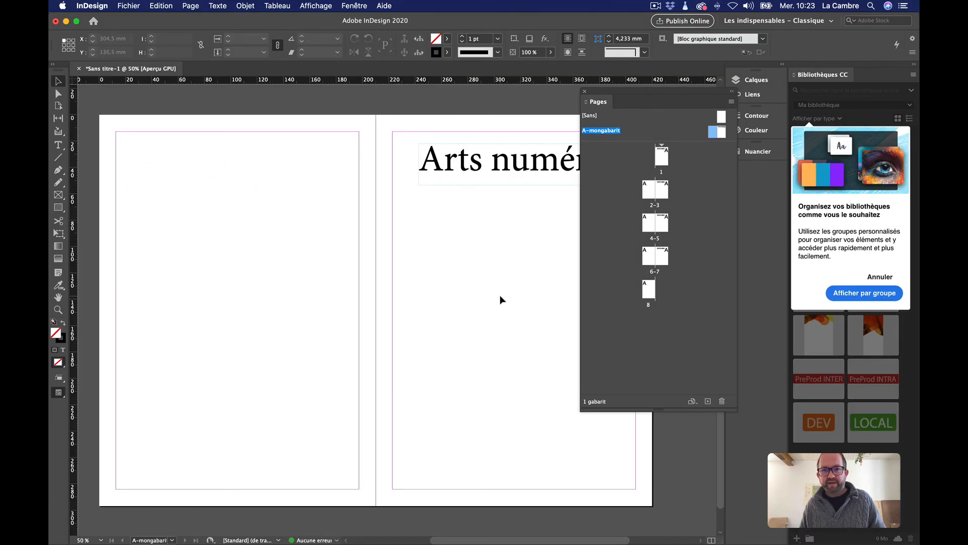
pyautogui.click(439, 292)
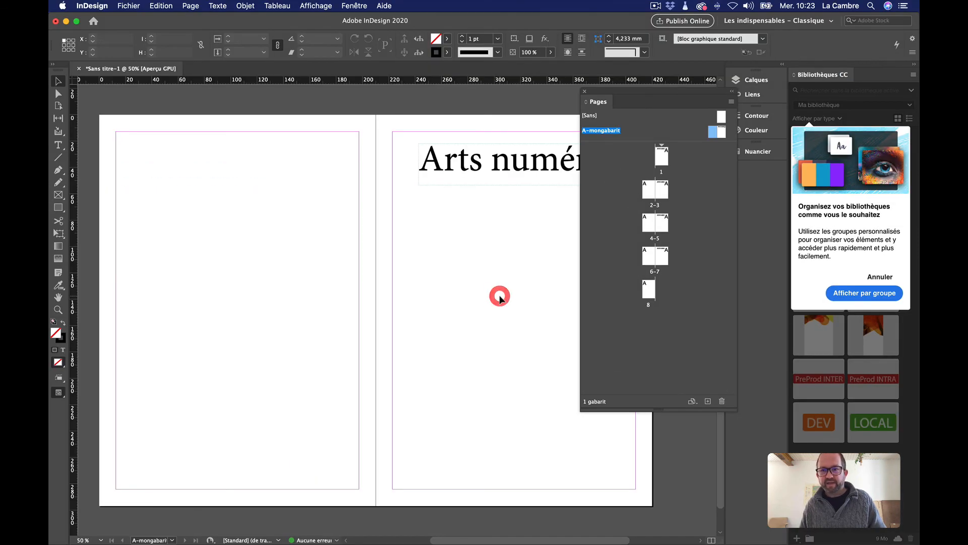
# Step: Check the master title on pages 3, 5 and 7, testing whether it can be selected there
pyautogui.doubleClick(661, 188)
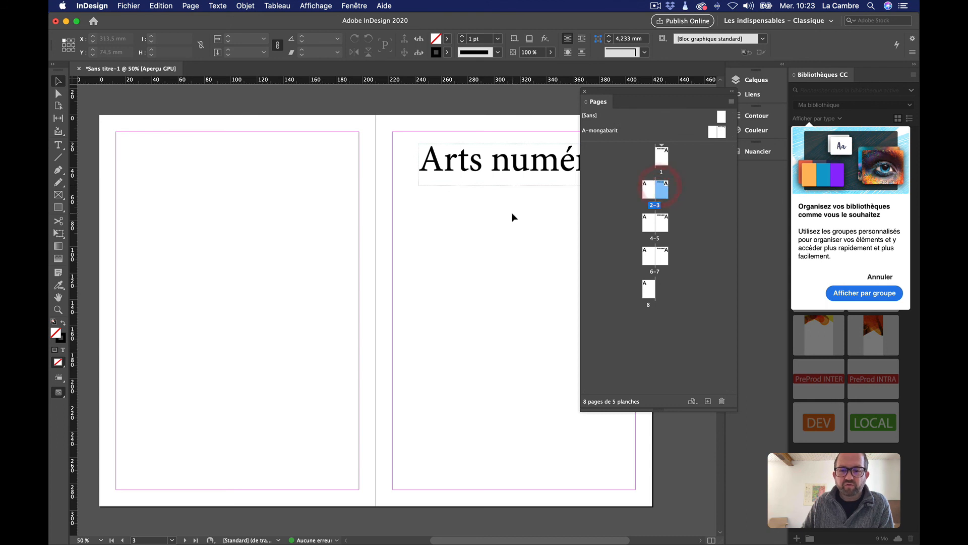
pyautogui.click(440, 171)
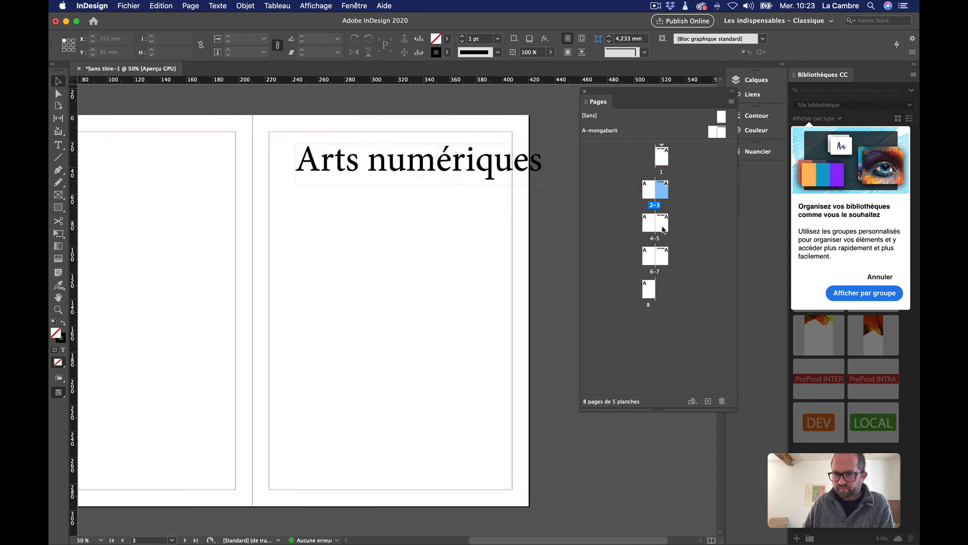
pyautogui.doubleClick(661, 223)
pyautogui.doubleClick(665, 257)
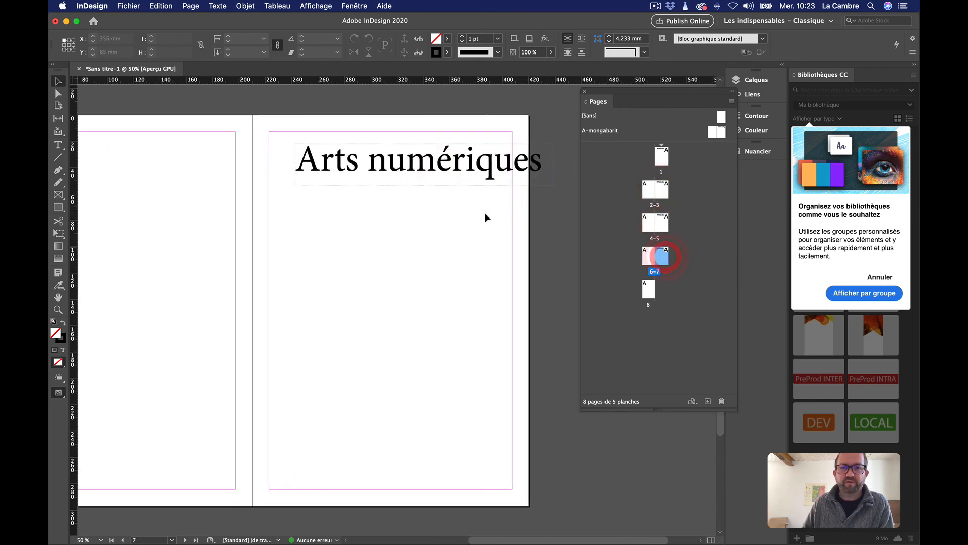
pyautogui.click(363, 164)
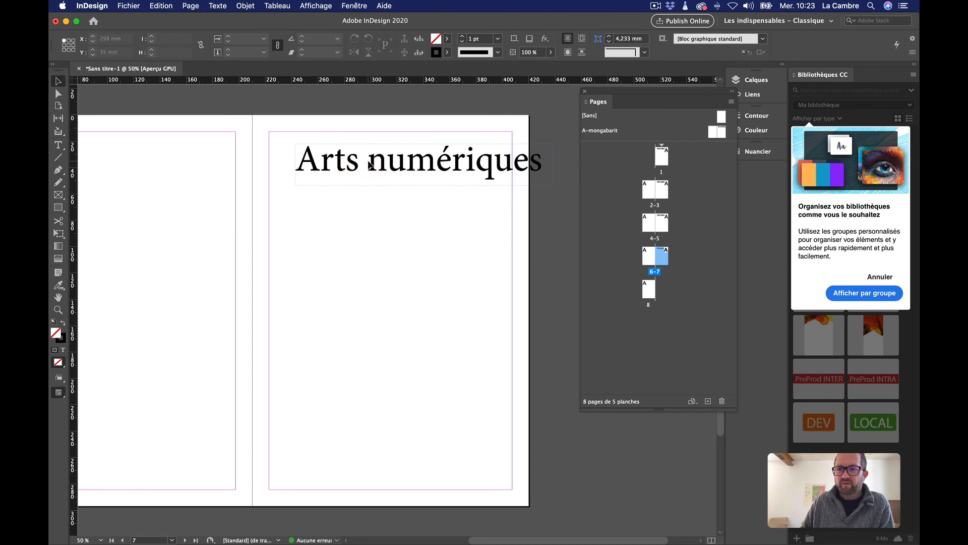
# Step: Resize the title frame on the right-hand page of the A-mongabarit master to about 142 × 98.5 mm
pyautogui.doubleClick(718, 132)
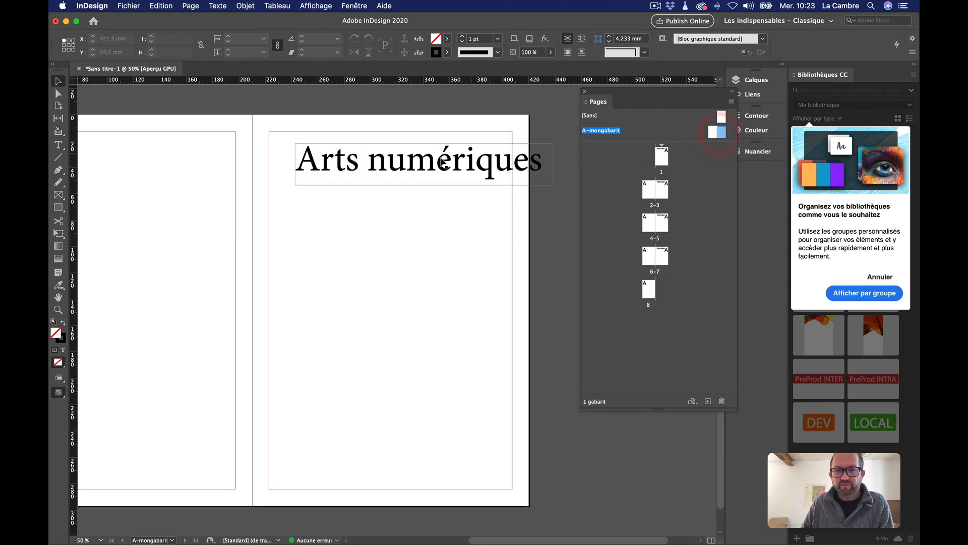
pyautogui.click(437, 162)
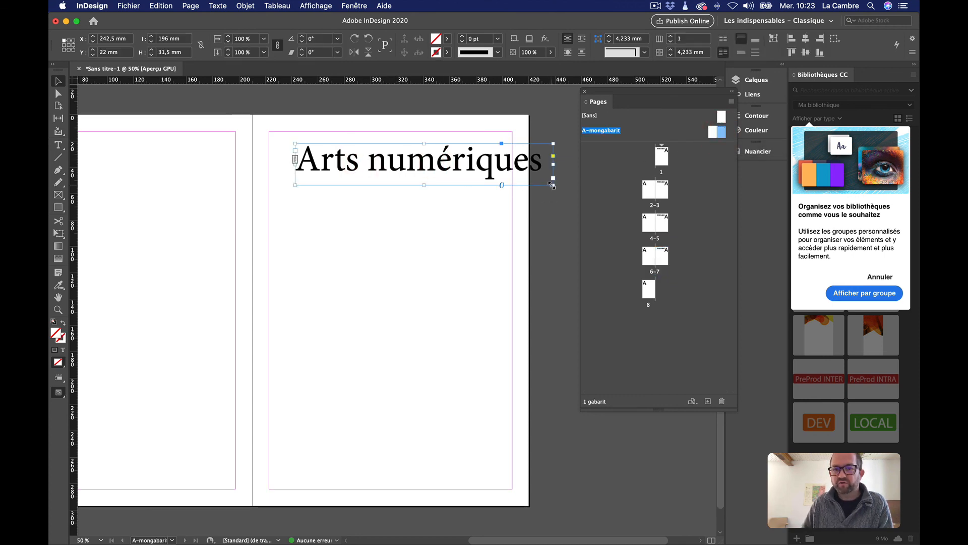
pyautogui.moveTo(553, 186); pyautogui.dragTo(482, 274)
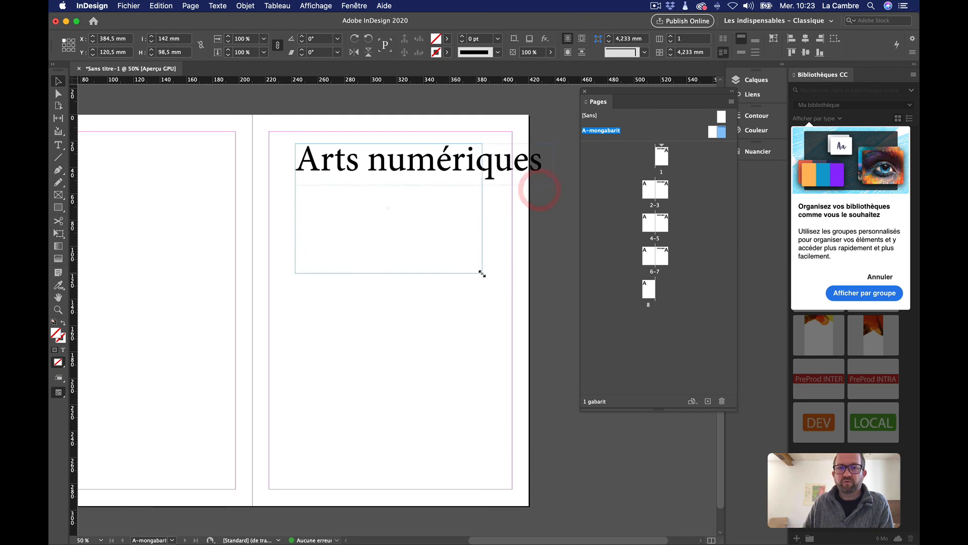
pyautogui.click(471, 332)
# Step: Examine how the resized master title appears on the document's odd pages, from page 5 back to page 1
pyautogui.doubleClick(662, 228)
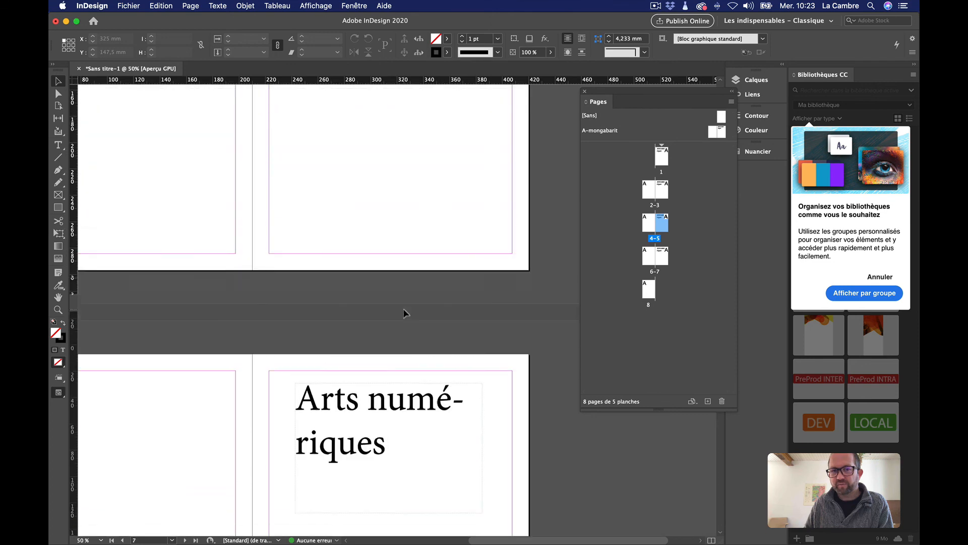
pyautogui.scroll(10, 403, 313)
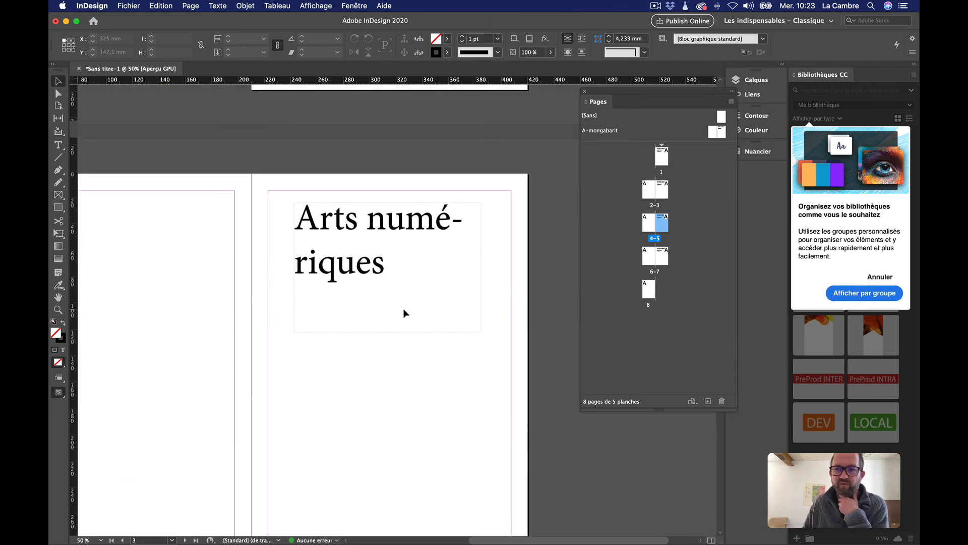
pyautogui.scroll(-5, 404, 313)
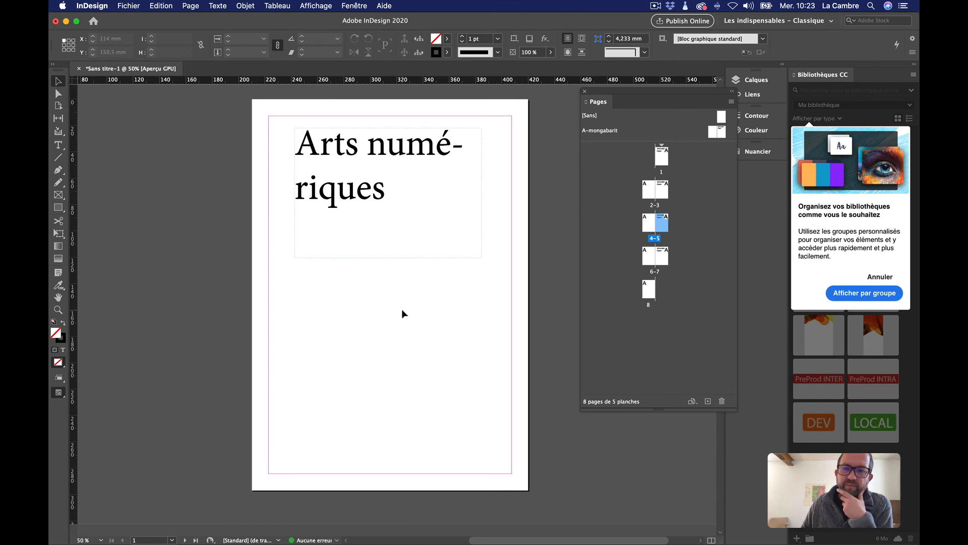
# Step: Try to select the inherited title frame directly on page 1 and look at the context options offered over it
pyautogui.click(374, 216)
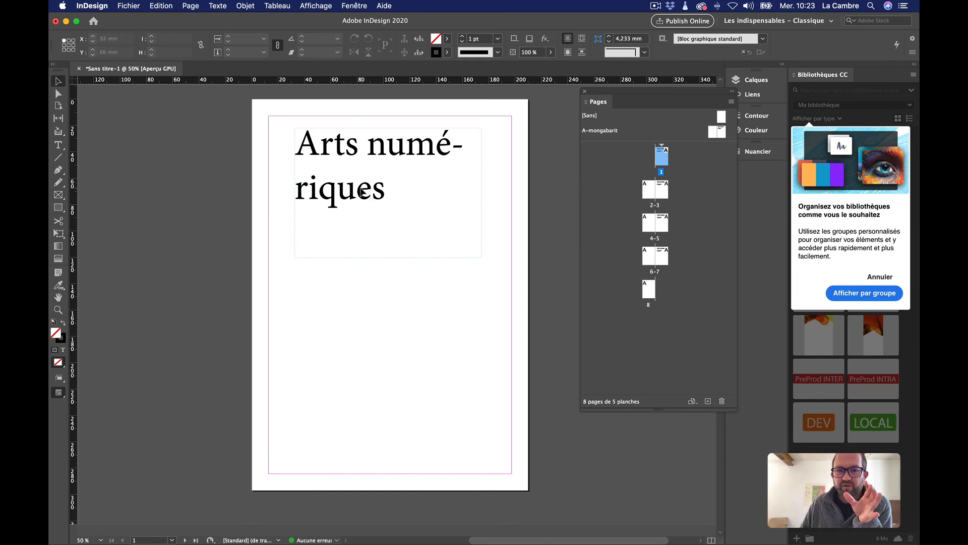
pyautogui.click(369, 193)
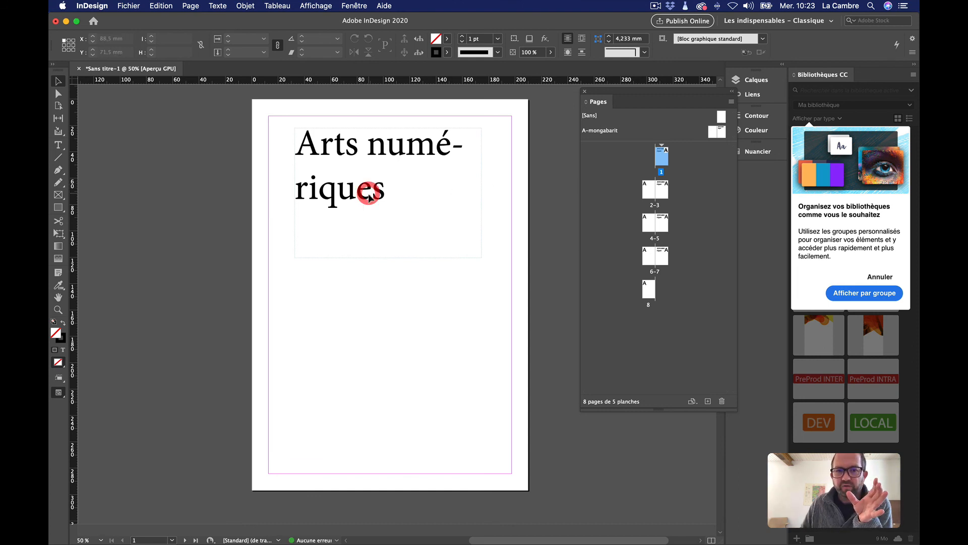
pyautogui.click(370, 235)
pyautogui.click(347, 186)
pyautogui.click(358, 223)
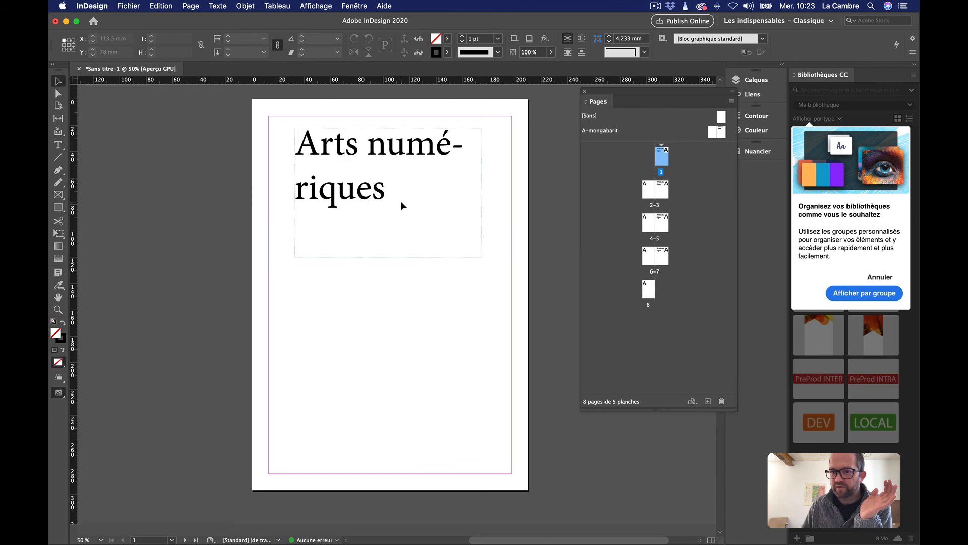
pyautogui.click(350, 170)
pyautogui.click(353, 189)
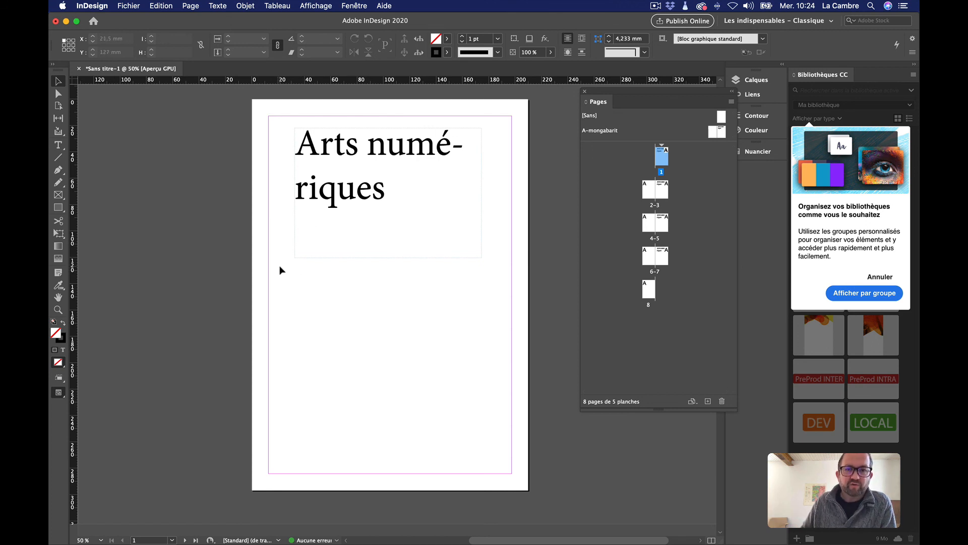
pyautogui.click(321, 190)
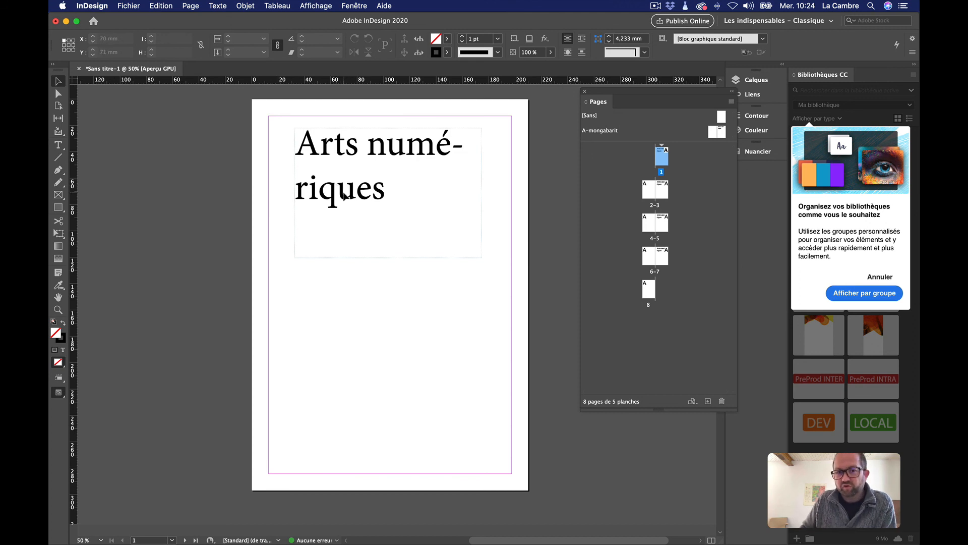
pyautogui.click(344, 192)
pyautogui.click(457, 200)
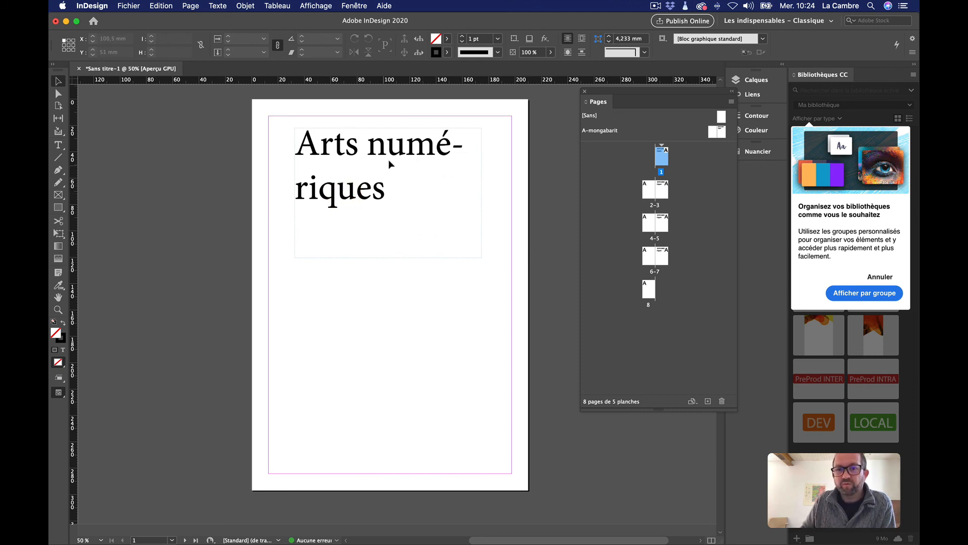
pyautogui.rightClick(347, 154)
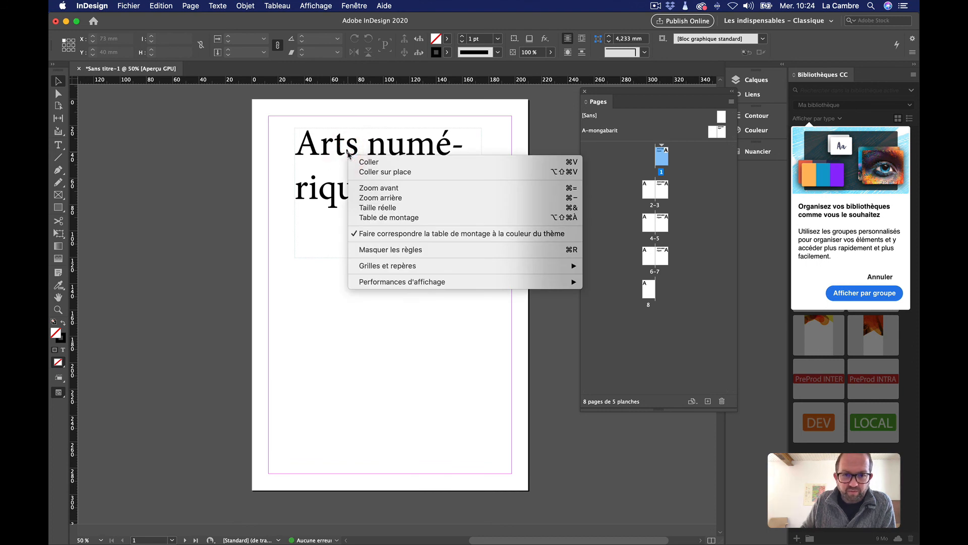
pyautogui.click(685, 160)
# Step: Review the context commands for page 1, including "Libérer tous les éléments de gabarit", without applying any
pyautogui.rightClick(662, 157)
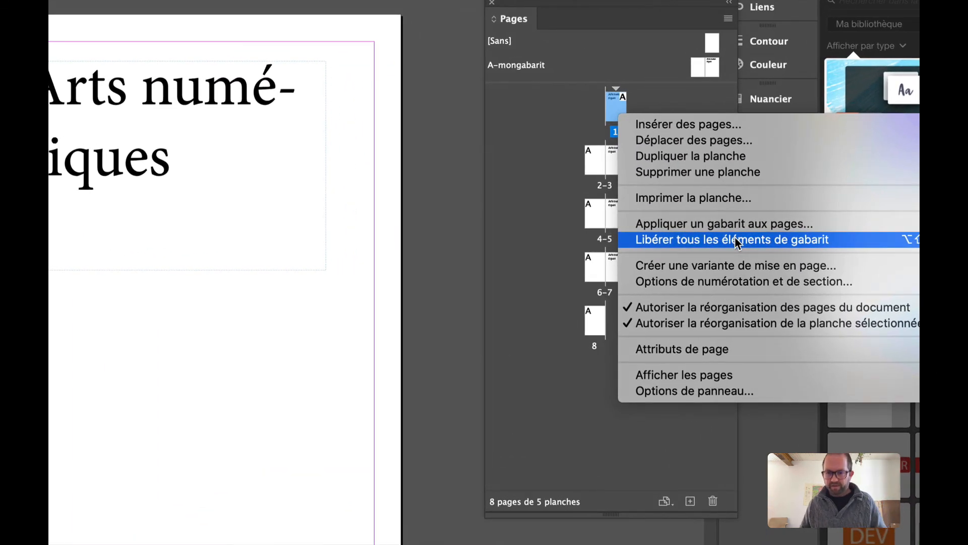
pyautogui.click(558, 224)
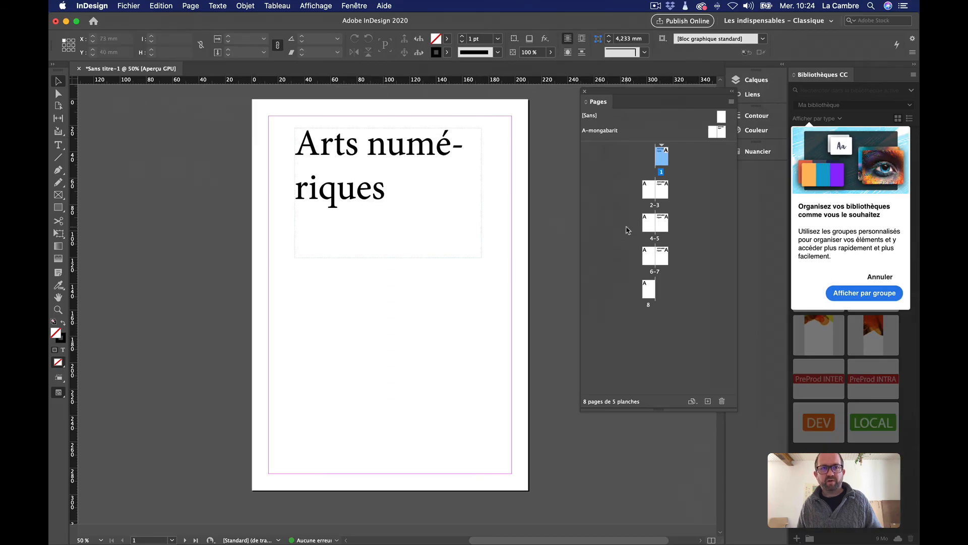
pyautogui.rightClick(664, 159)
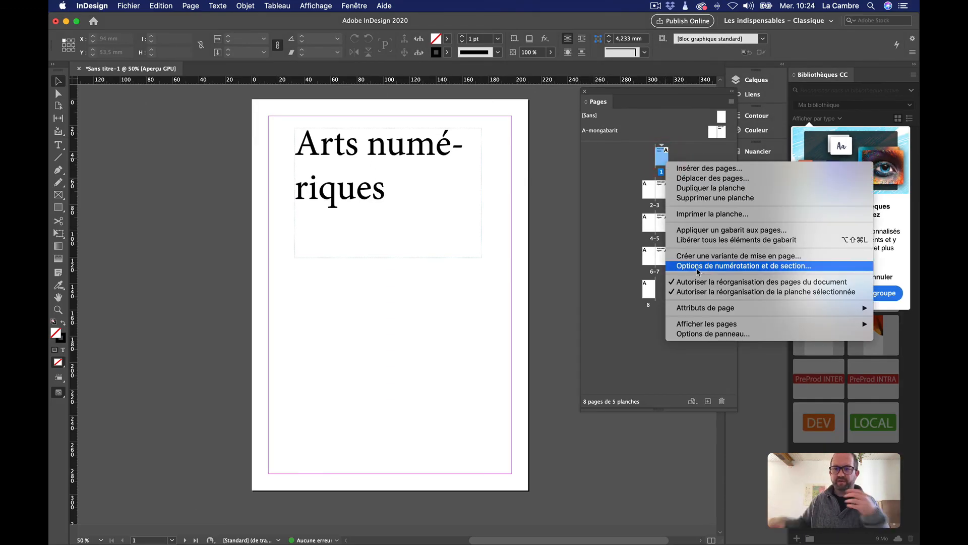
pyautogui.click(422, 268)
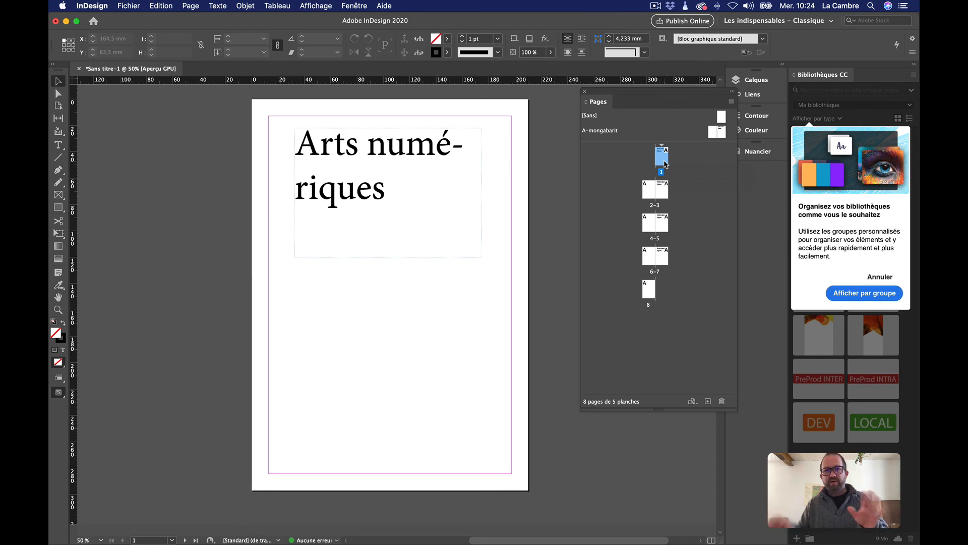
# Step: Compare the title on the right-hand page of the A-mongabarit master with its appearance on page 3
pyautogui.doubleClick(721, 133)
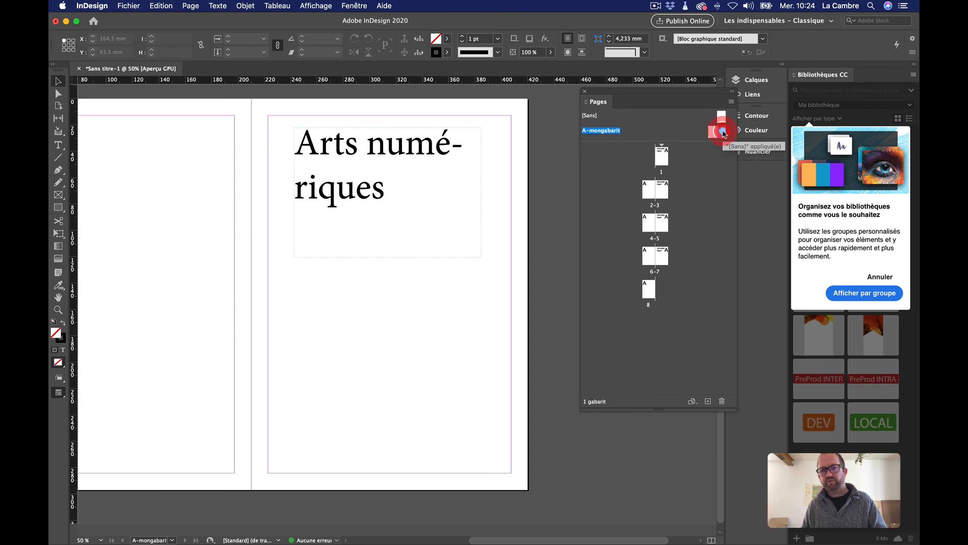
pyautogui.doubleClick(662, 195)
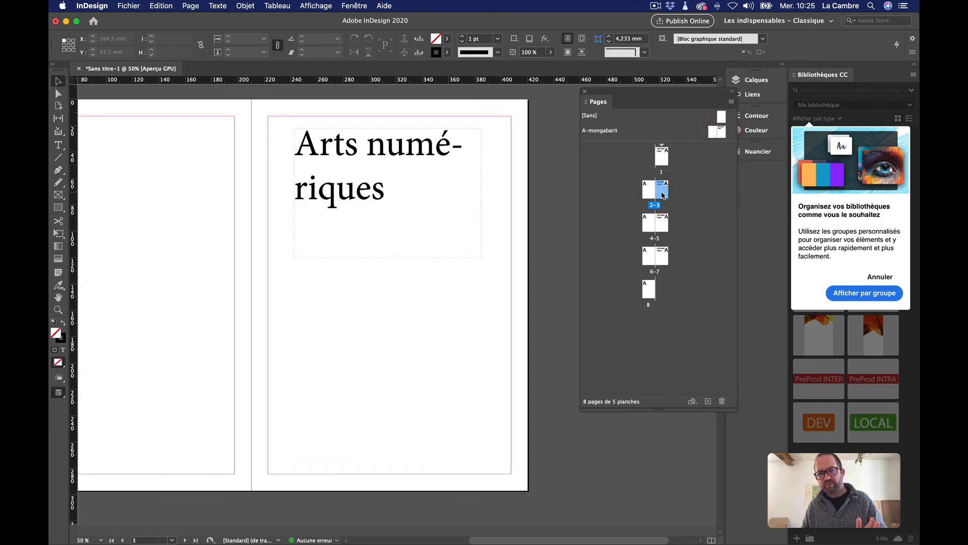
pyautogui.doubleClick(723, 134)
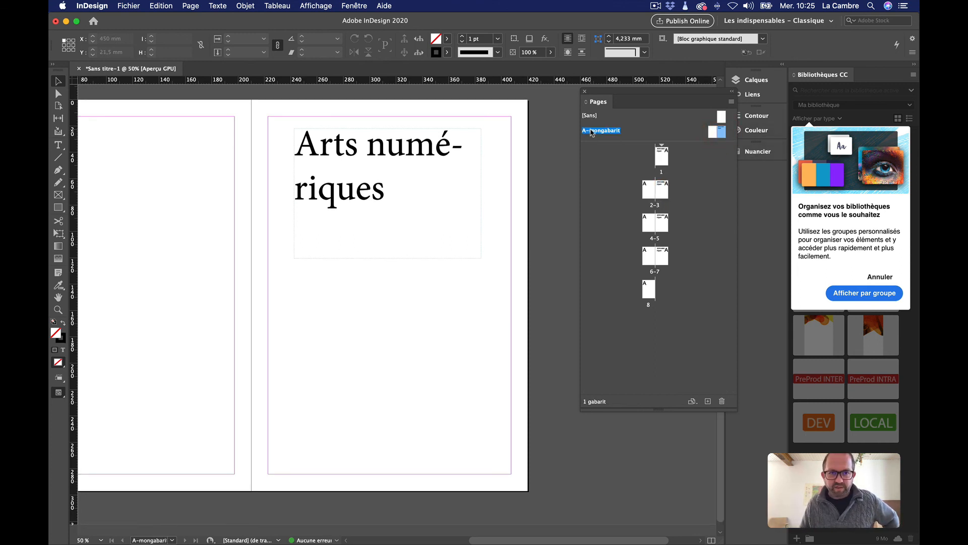
pyautogui.doubleClick(663, 195)
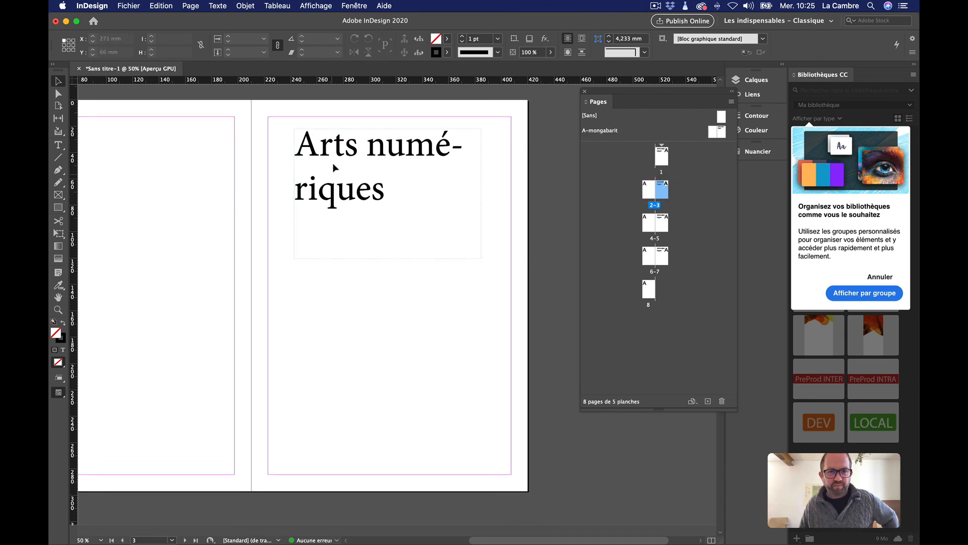
# Step: Cut the "Arts numériques" title frame from the A-mongabarit master's right-hand page and paste it onto page 3
pyautogui.doubleClick(342, 196)
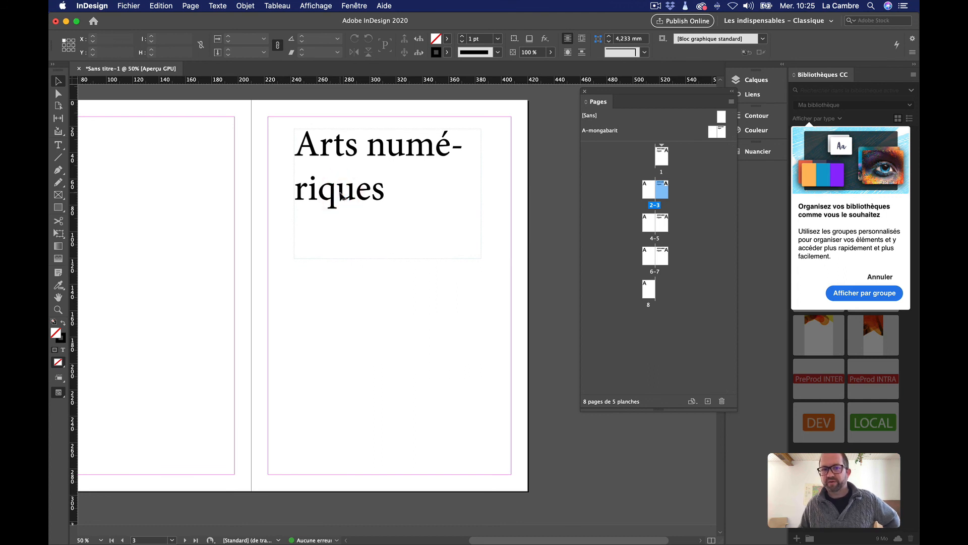
pyautogui.doubleClick(719, 133)
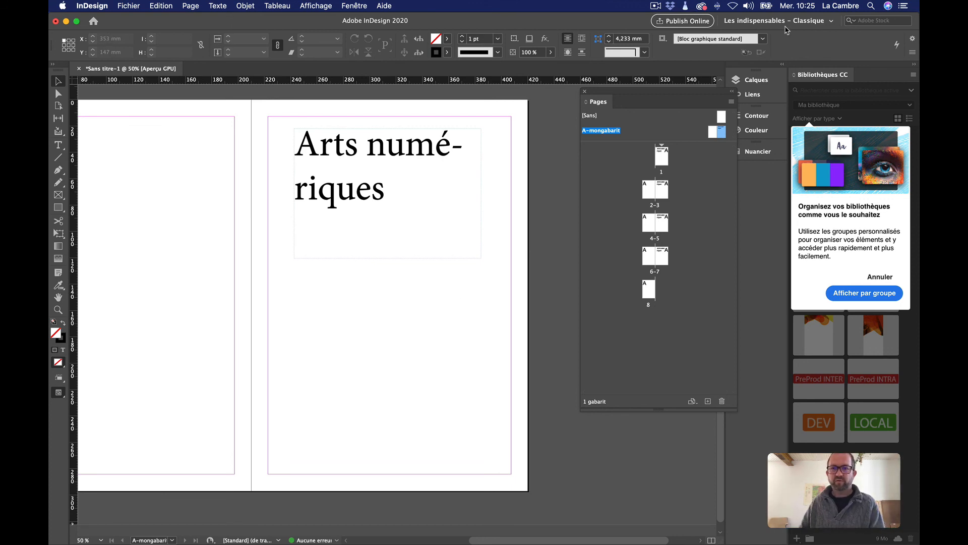
pyautogui.doubleClick(723, 133)
pyautogui.click(420, 136)
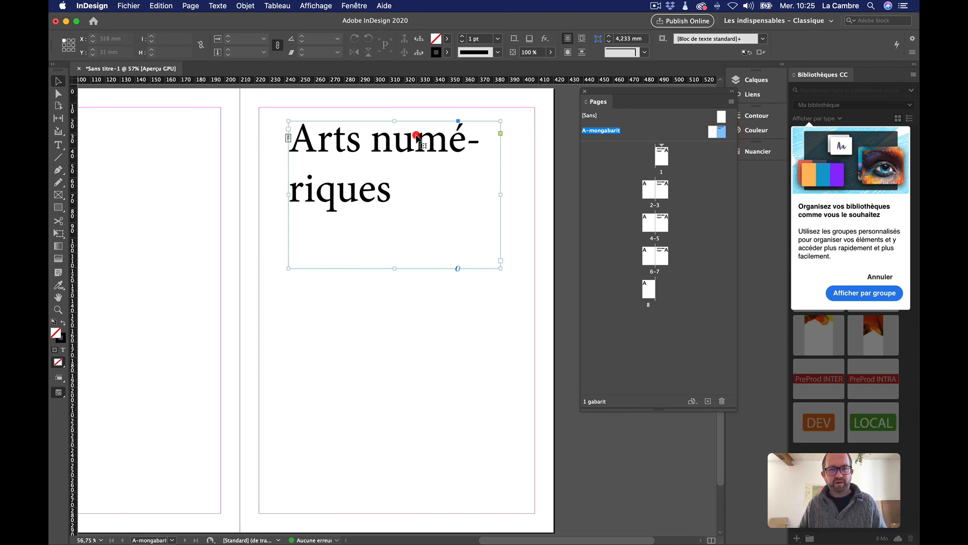
pyautogui.press('Delete')
pyautogui.doubleClick(663, 191)
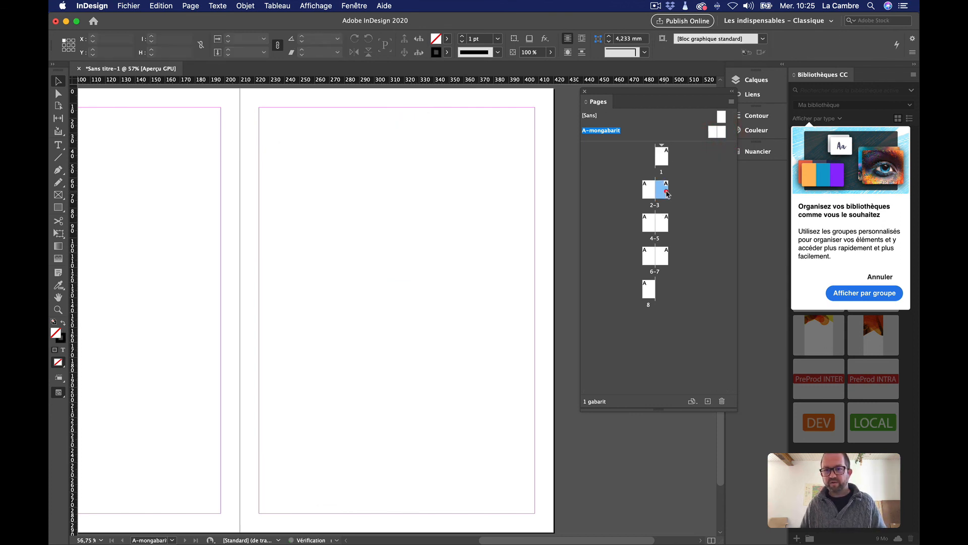
pyautogui.click(460, 195)
pyautogui.press('super+v')
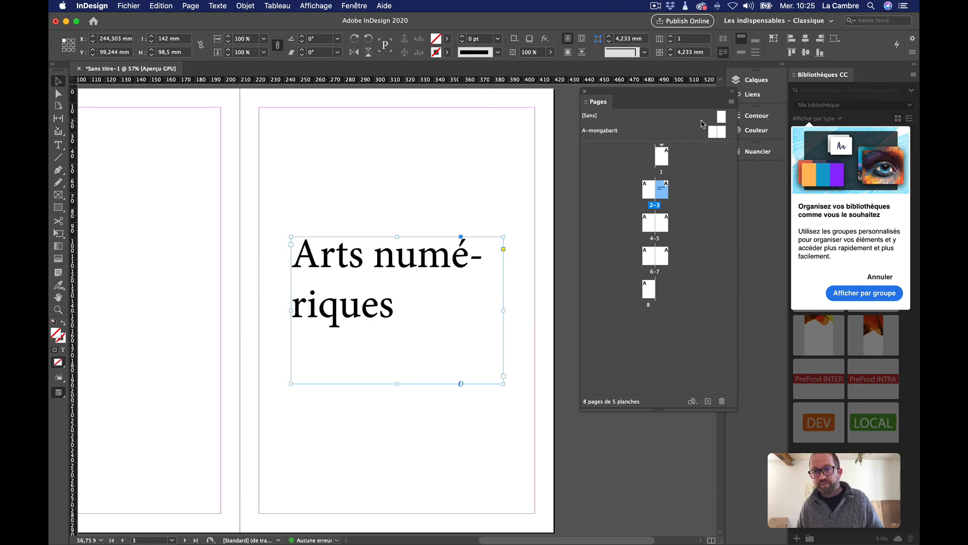
# Step: Select the title frame on the right-hand page of the A-mongabarit master and cut it
pyautogui.doubleClick(716, 132)
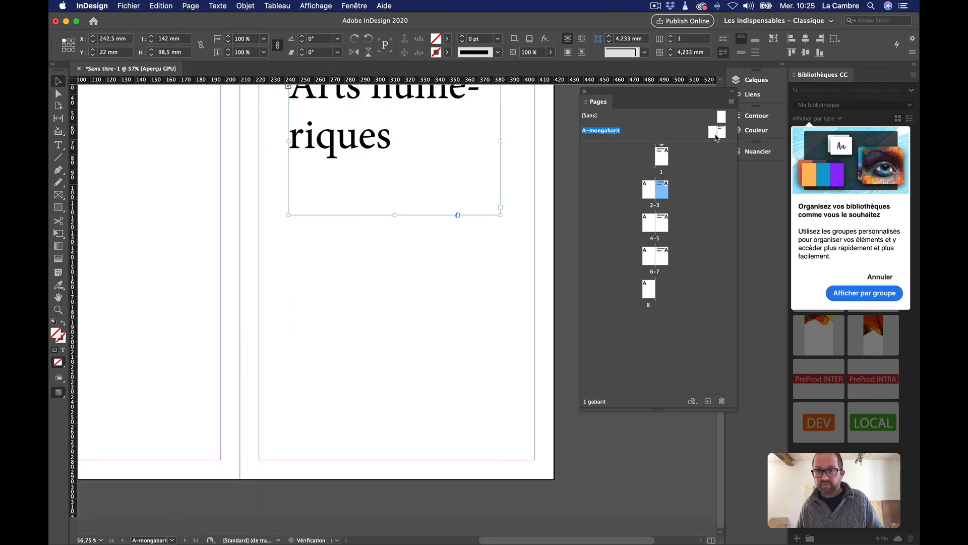
pyautogui.scroll(3, 447, 139)
pyautogui.click(443, 141)
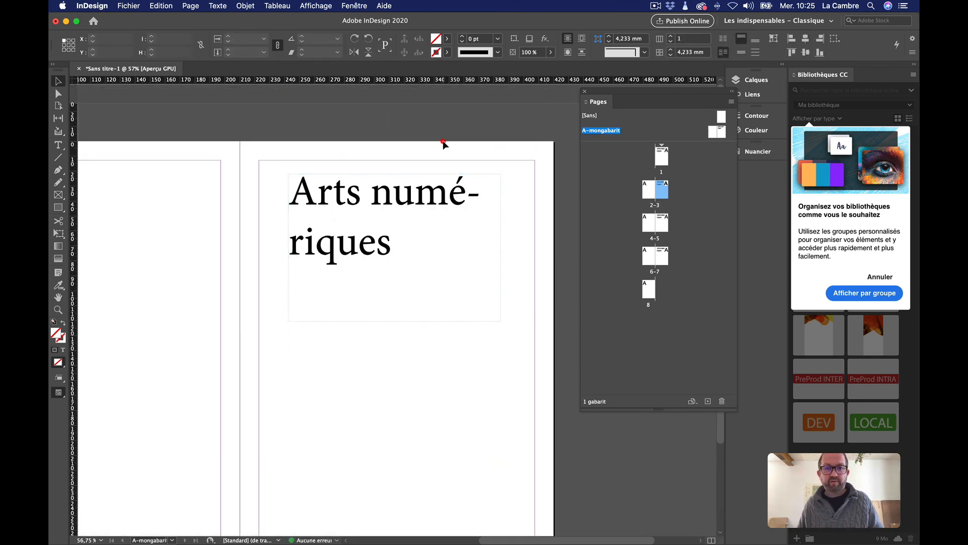
pyautogui.click(378, 208)
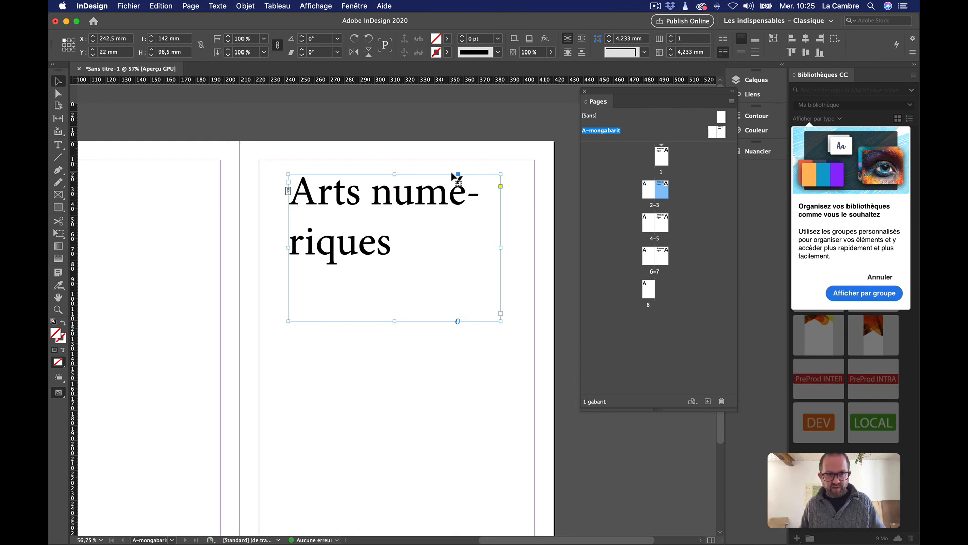
pyautogui.press('Delete')
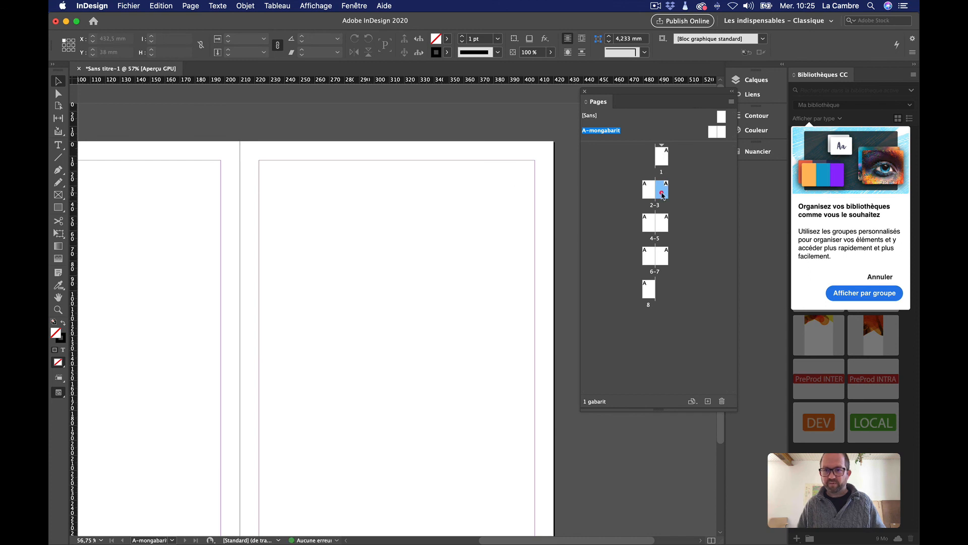
# Step: Try an ordinary paste of the cut title frame on page 3 and remove the pasted copy
pyautogui.doubleClick(655, 190)
pyautogui.press('super+v')
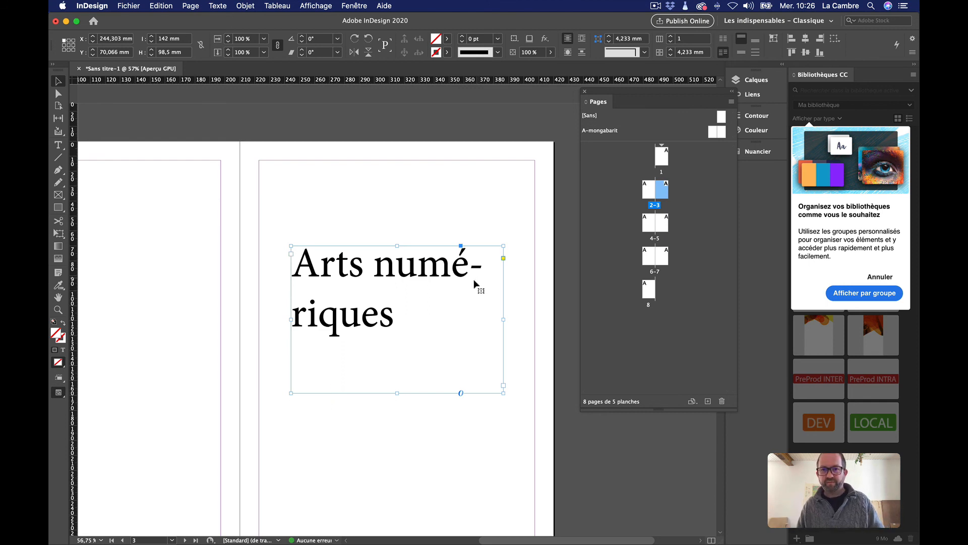
pyautogui.press('Delete')
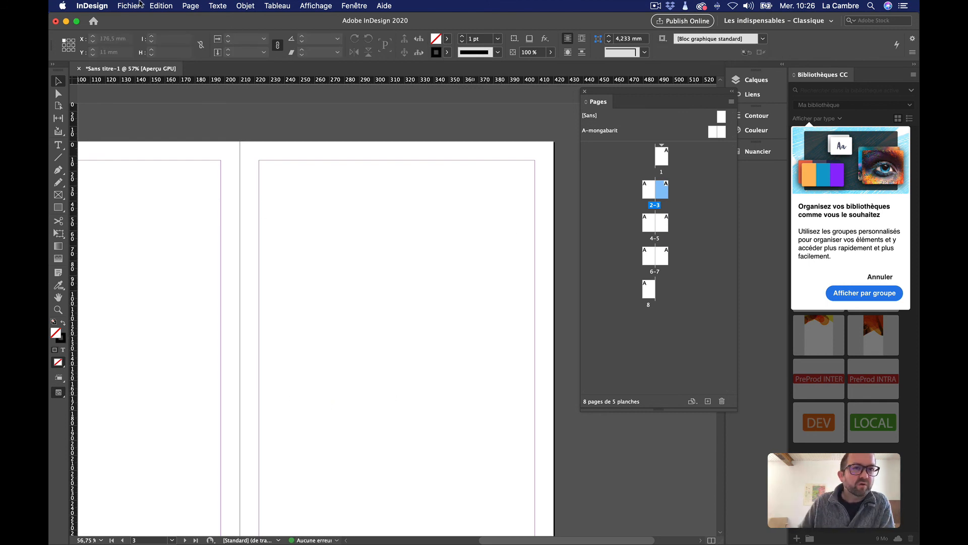
# Step: Paste the title frame on page 3 at its original position with Coller sur place, and delete it again
pyautogui.click(159, 5)
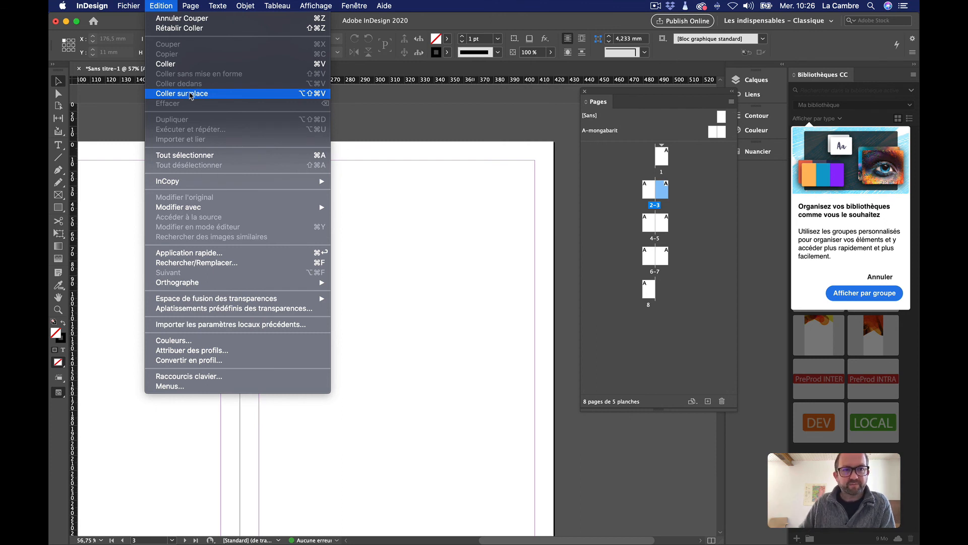
pyautogui.click(191, 93)
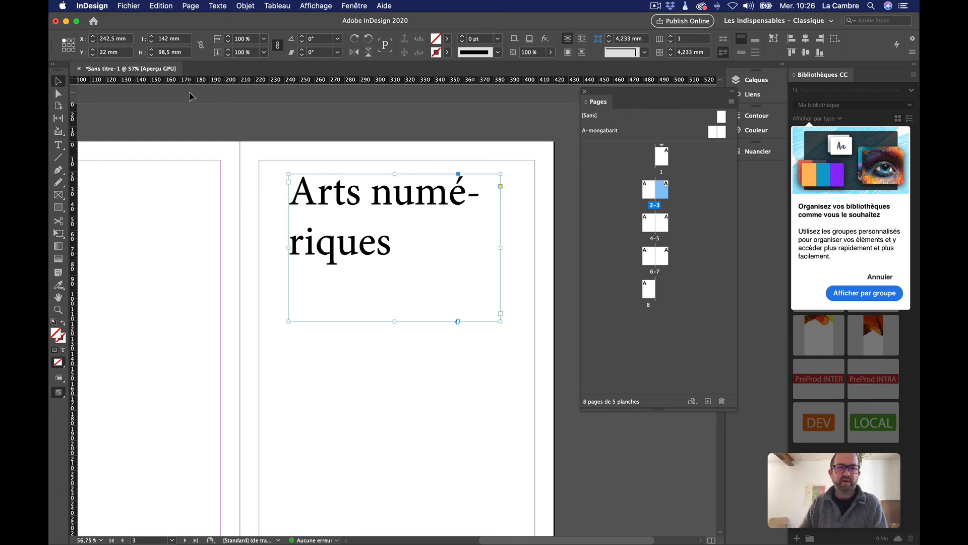
pyautogui.click(58, 93)
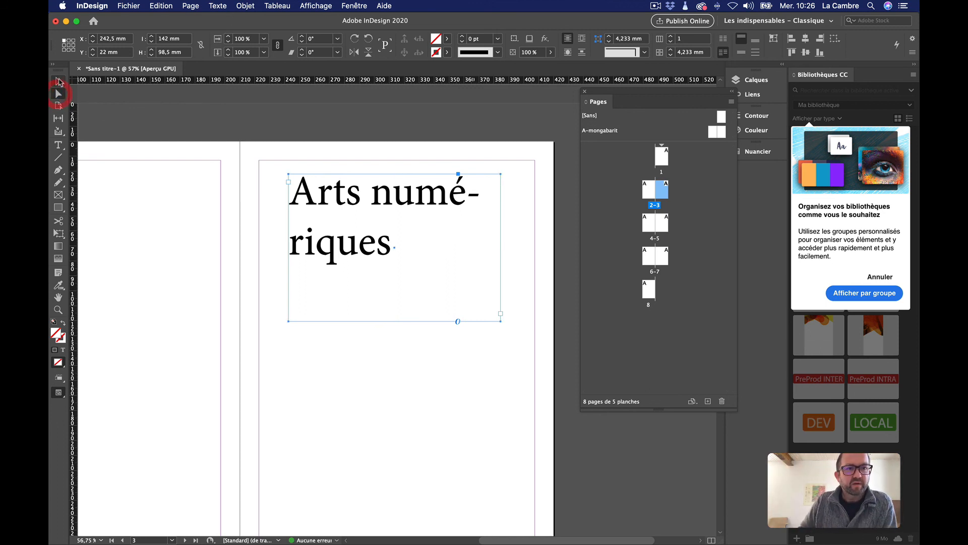
pyautogui.click(59, 81)
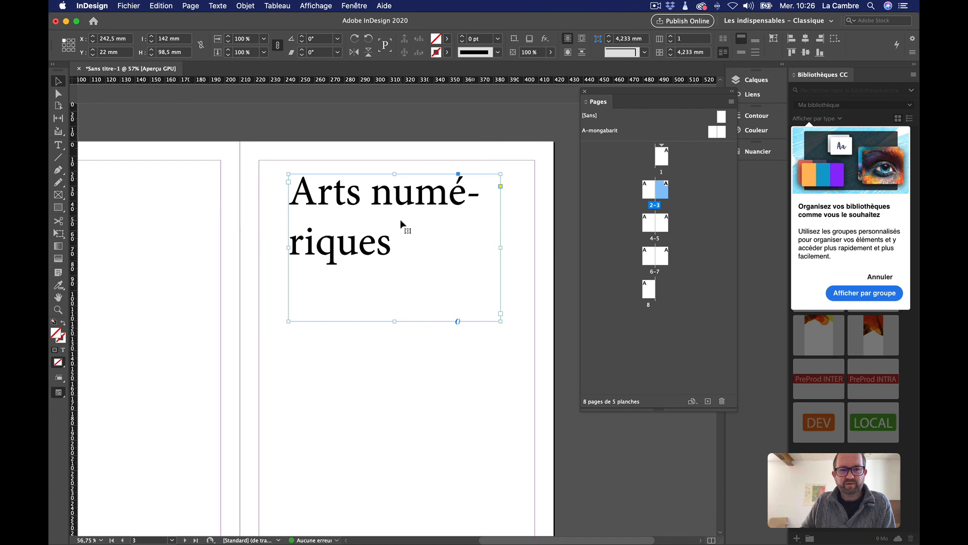
pyautogui.press('Delete')
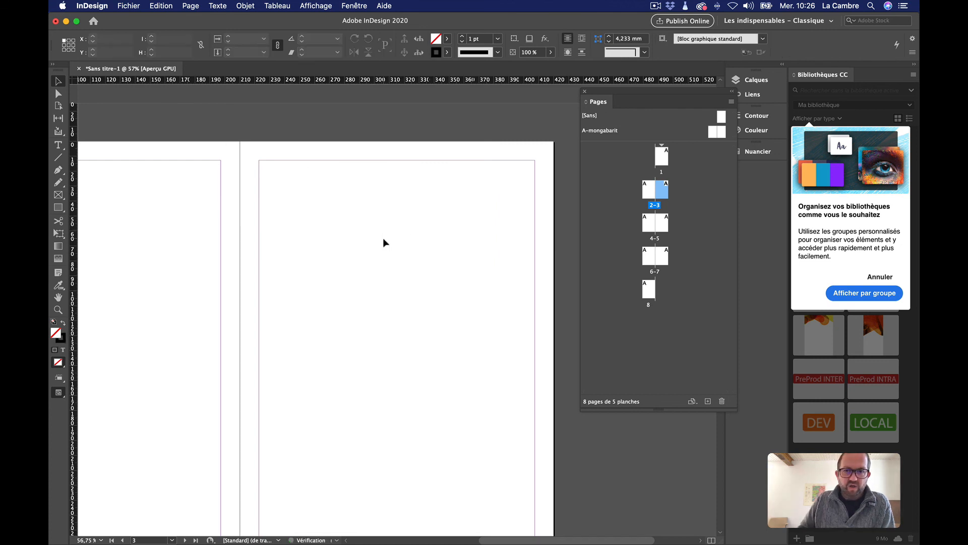
pyautogui.click(420, 197)
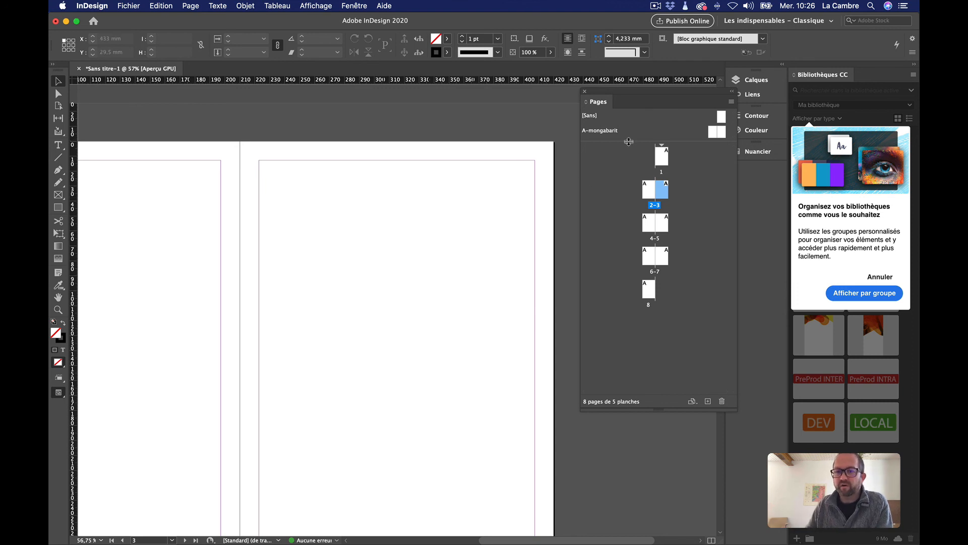
# Step: Enlarge the masters area and create a two-page A4 master with prefix B, named "nouveau", based on [Sans]
pyautogui.moveTo(629, 142); pyautogui.dragTo(631, 190)
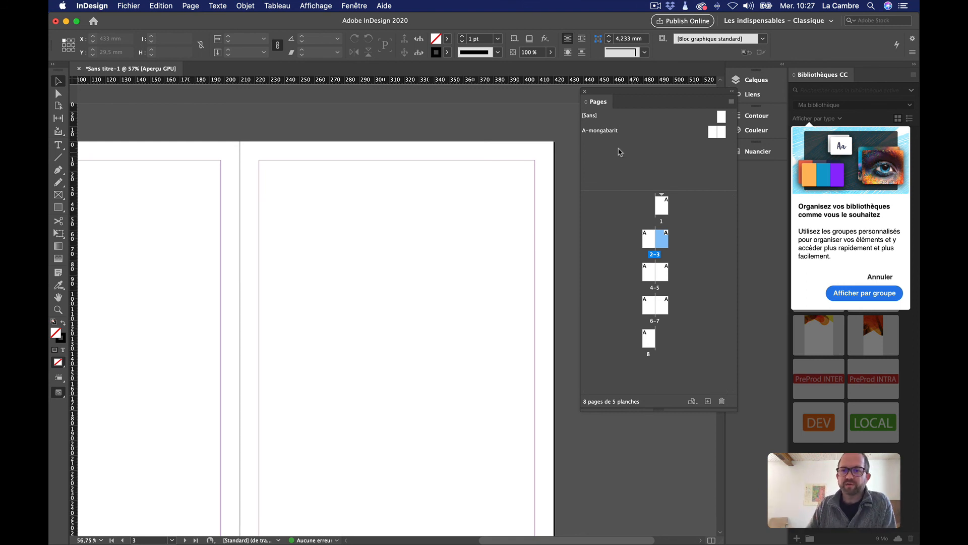
pyautogui.hscroll(-5, 422, 175)
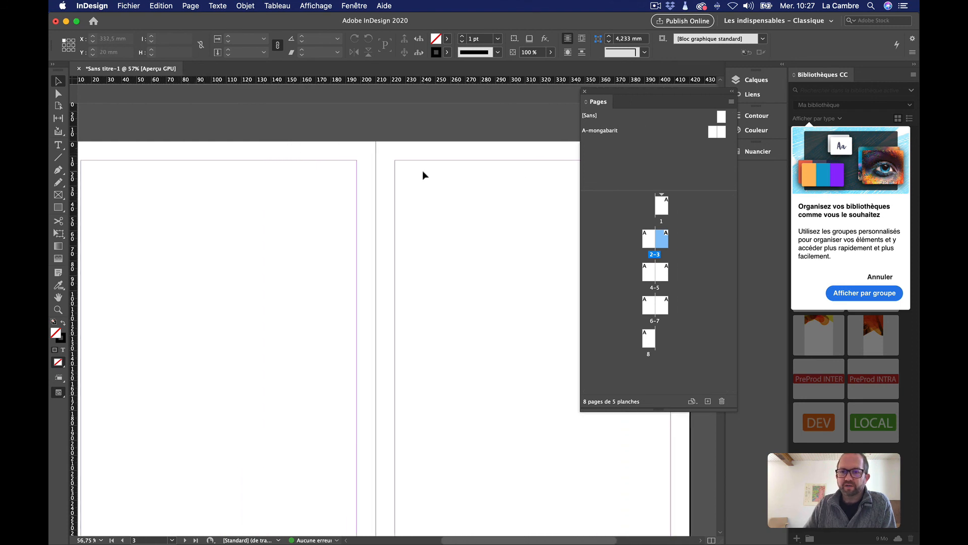
pyautogui.hscroll(2, 423, 175)
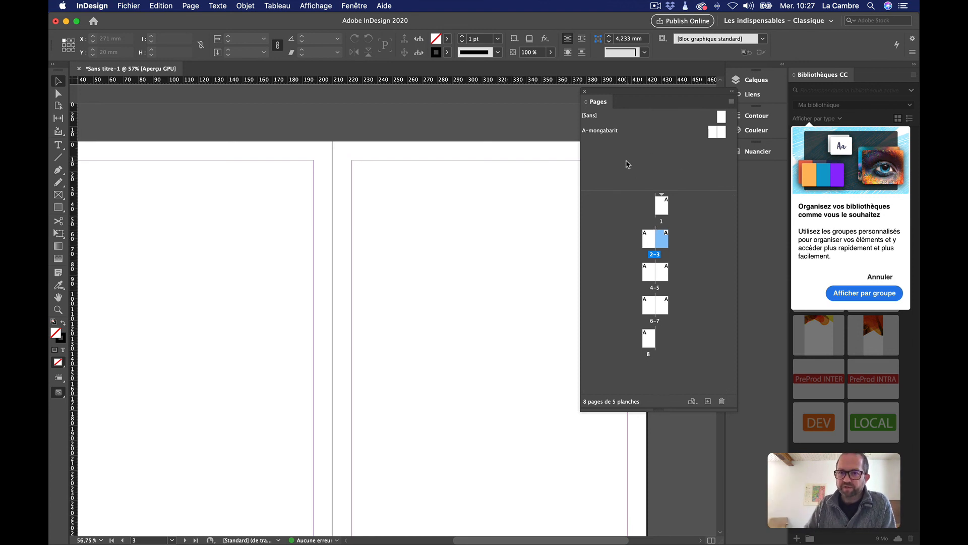
pyautogui.rightClick(610, 163)
pyautogui.click(640, 169)
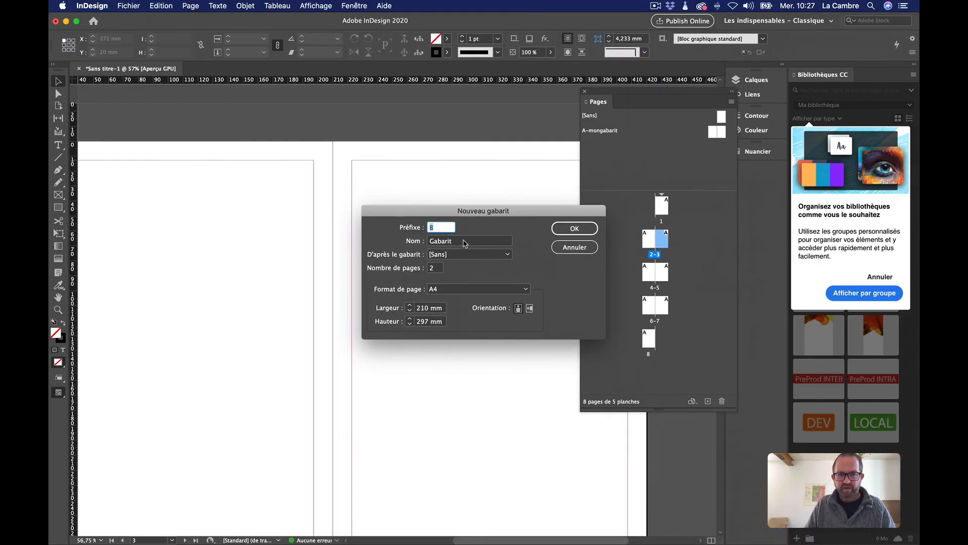
pyautogui.press('Tab')
pyautogui.write('nouve')
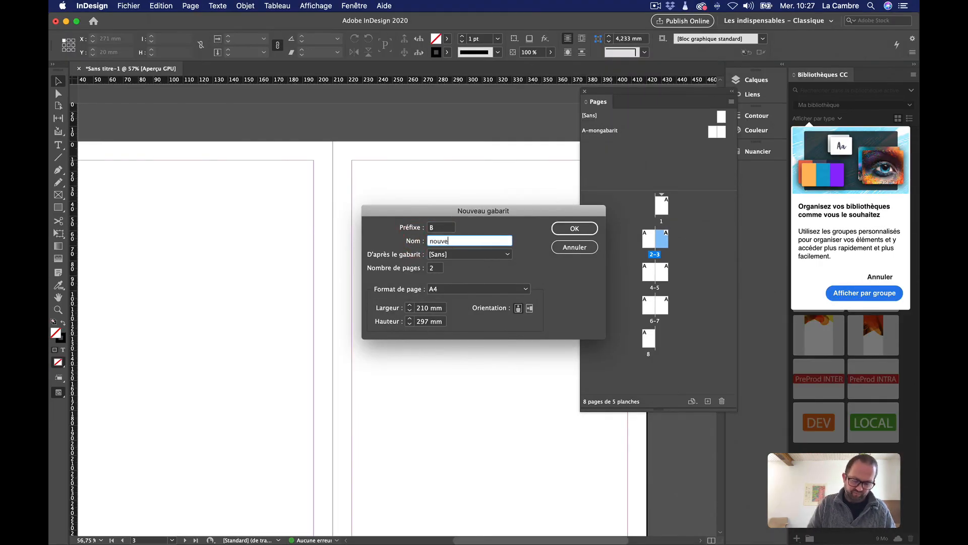
pyautogui.write('au')
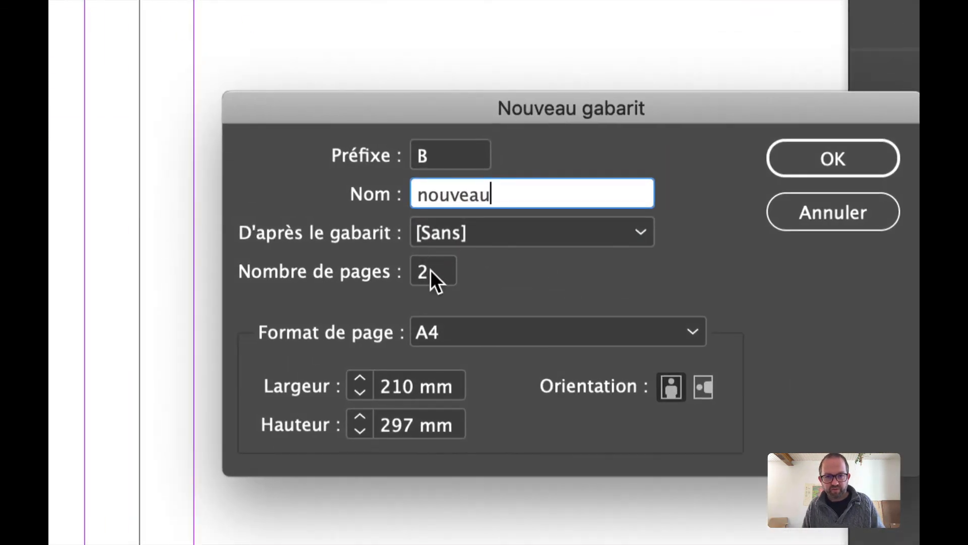
pyautogui.press('Tab')
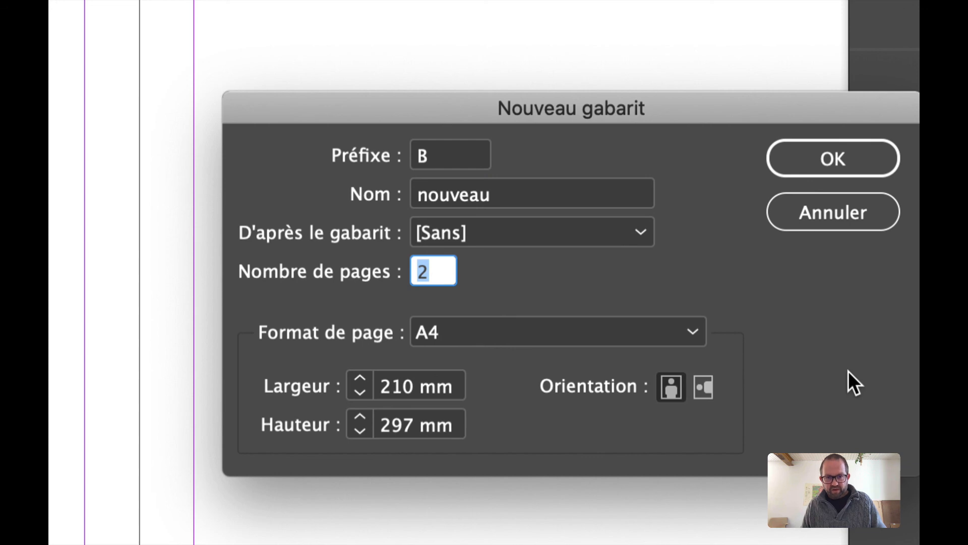
pyautogui.click(777, 160)
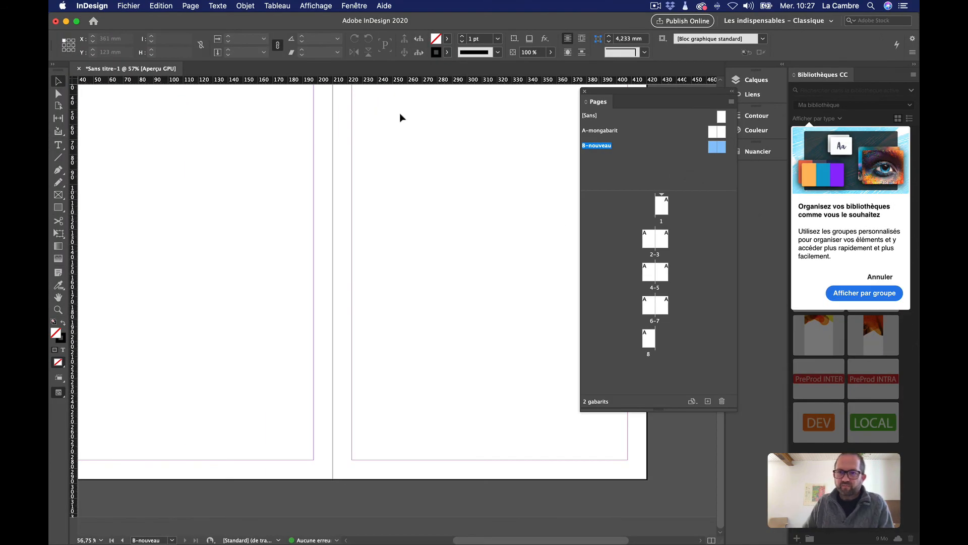
# Step: Draw a rectangle about 420 mm wide and 34.5 mm high along the upper edge of both B-nouveau pages
pyautogui.hscroll(-5, 334, 169)
pyautogui.scroll(3, 334, 169)
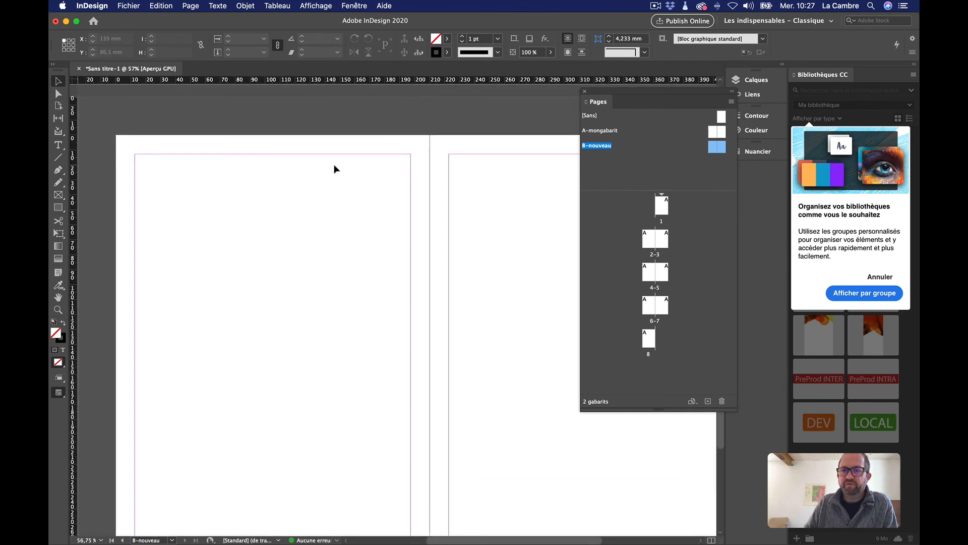
pyautogui.click(59, 210)
pyautogui.moveTo(688, 92); pyautogui.dragTo(698, 334)
pyautogui.hscroll(3, 591, 294)
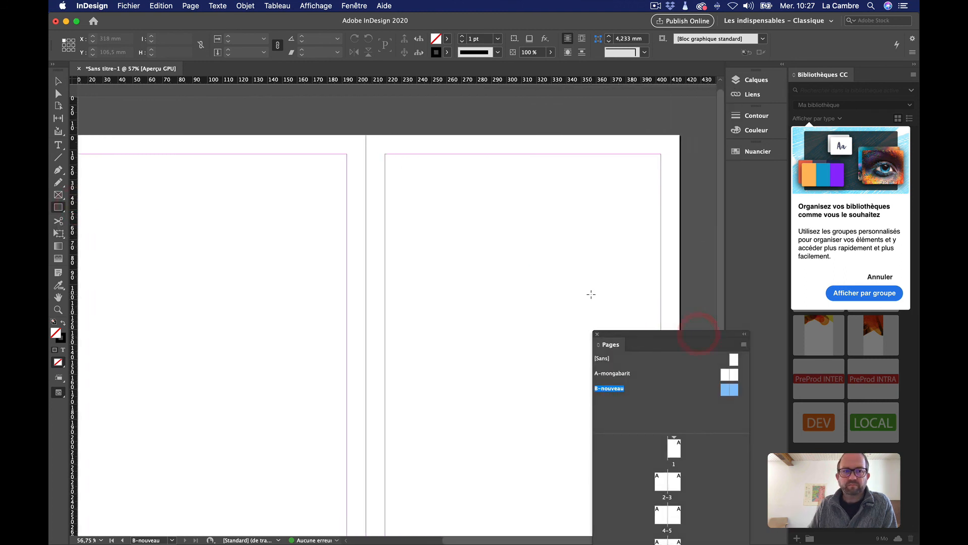
pyautogui.press('super+minus')
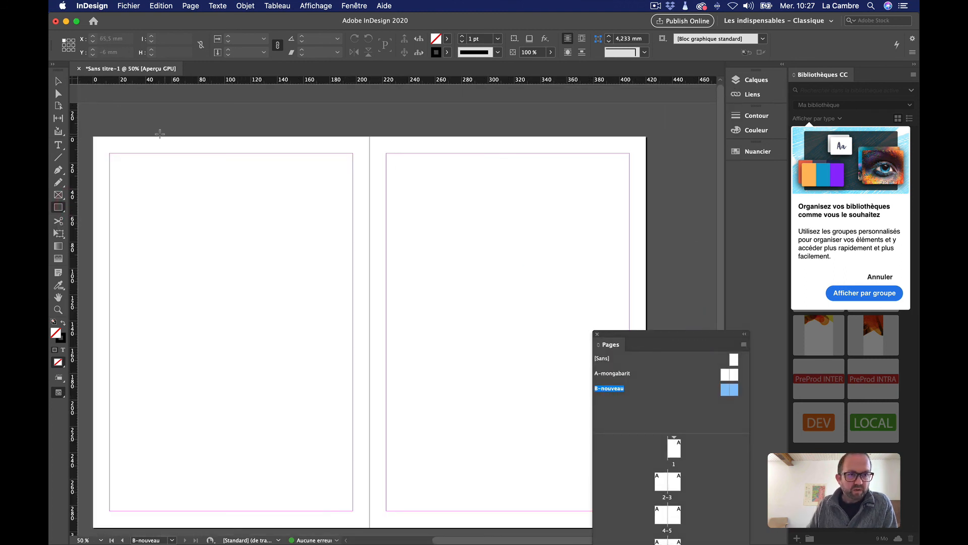
pyautogui.moveTo(92, 136); pyautogui.dragTo(648, 182)
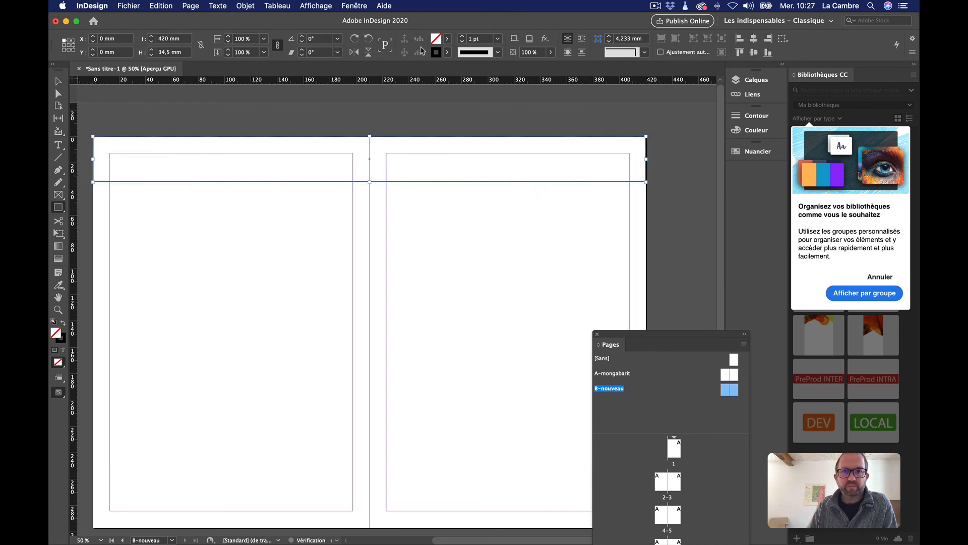
# Step: Fill the header rectangle with the magenta swatch C=0 M=100 J=0 N=0 and deselect it
pyautogui.click(446, 39)
pyautogui.click(362, 128)
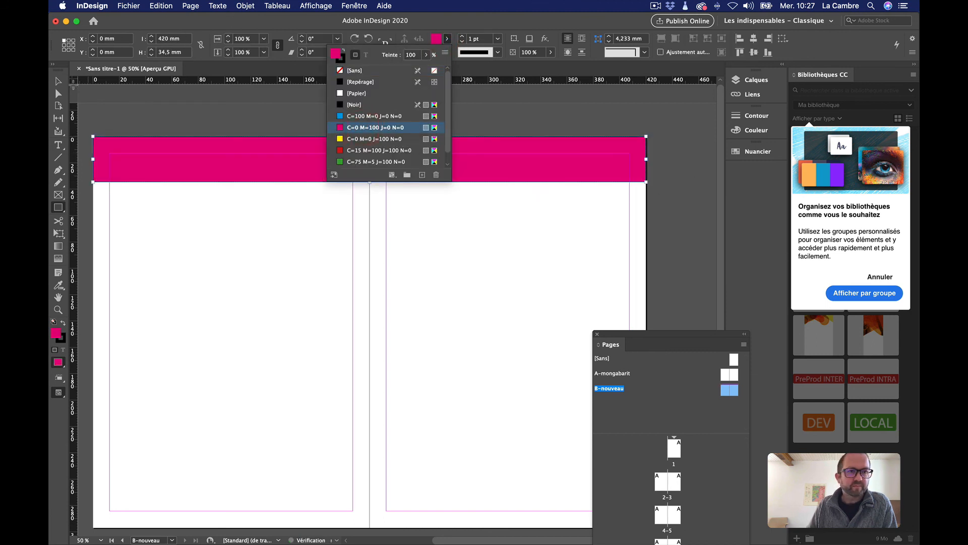
pyautogui.click(59, 80)
pyautogui.click(684, 224)
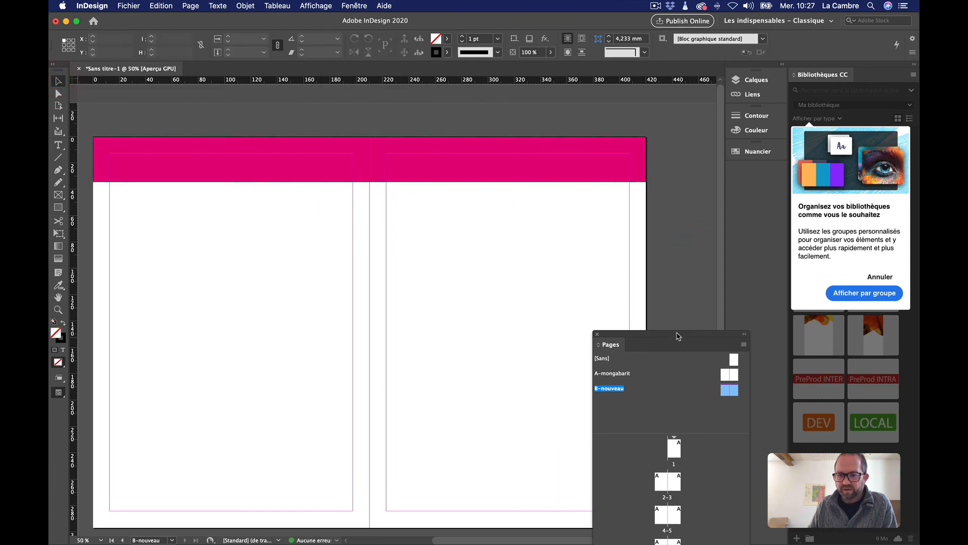
# Step: Apply the B-nouveau master to pages 4 and 5, and display page 3
pyautogui.moveTo(682, 335); pyautogui.dragTo(716, 100)
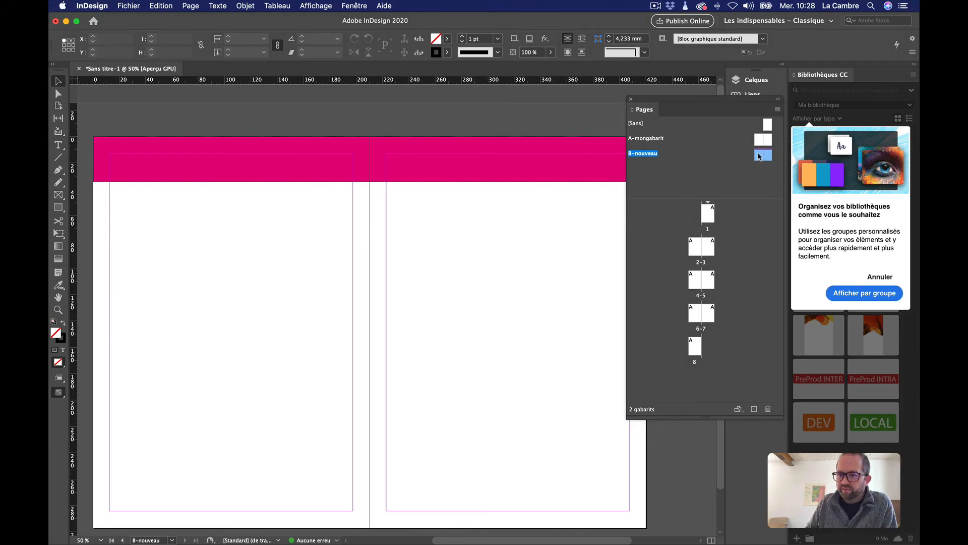
pyautogui.moveTo(759, 157); pyautogui.dragTo(694, 274)
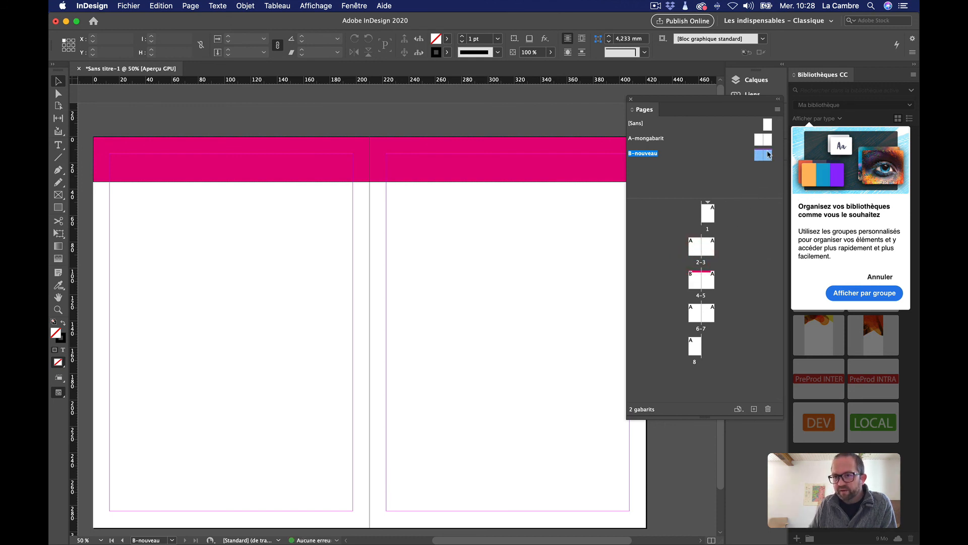
pyautogui.moveTo(767, 156); pyautogui.dragTo(710, 281)
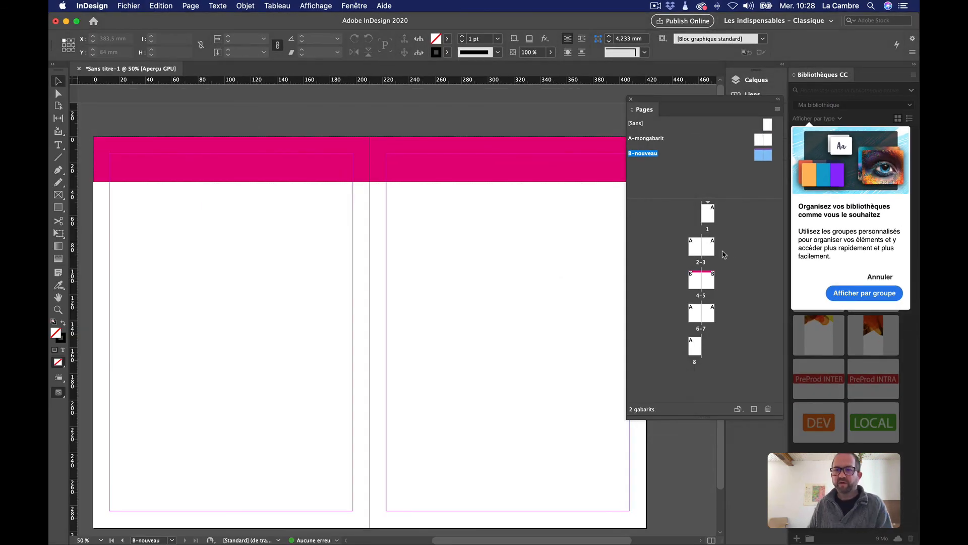
pyautogui.click(723, 183)
pyautogui.doubleClick(710, 246)
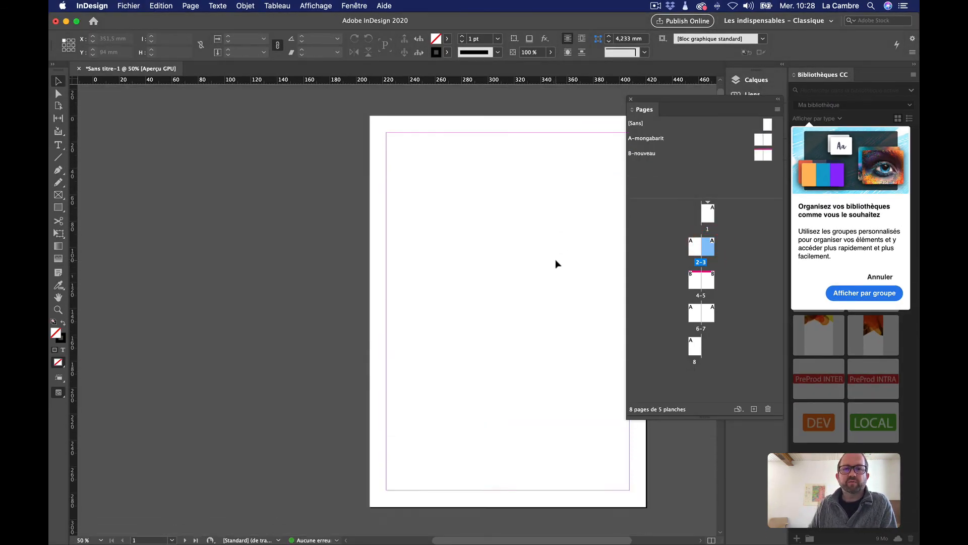
# Step: Compare the page spreads to see which pages carry the B-nouveau header band
pyautogui.scroll(-10, 555, 259)
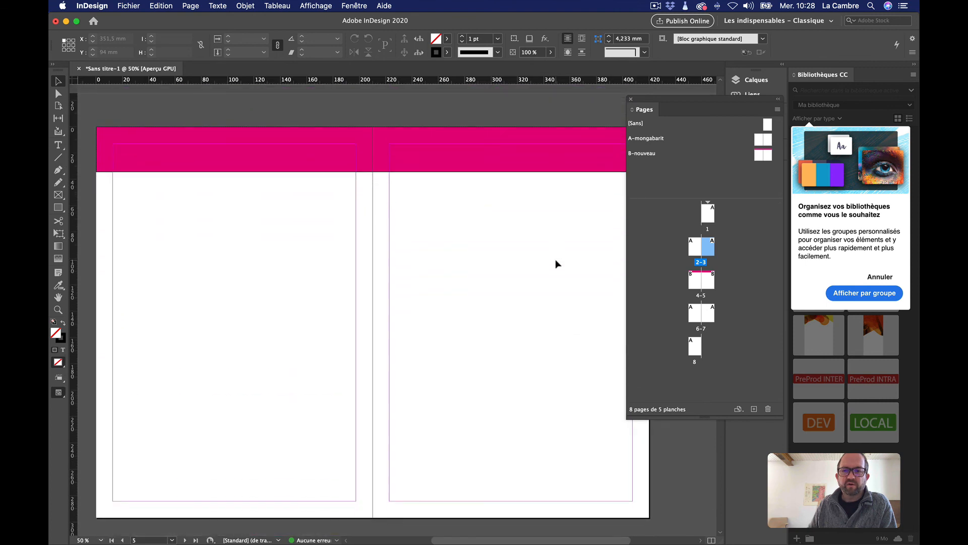
pyautogui.scroll(-5, 556, 259)
pyautogui.scroll(7, 556, 259)
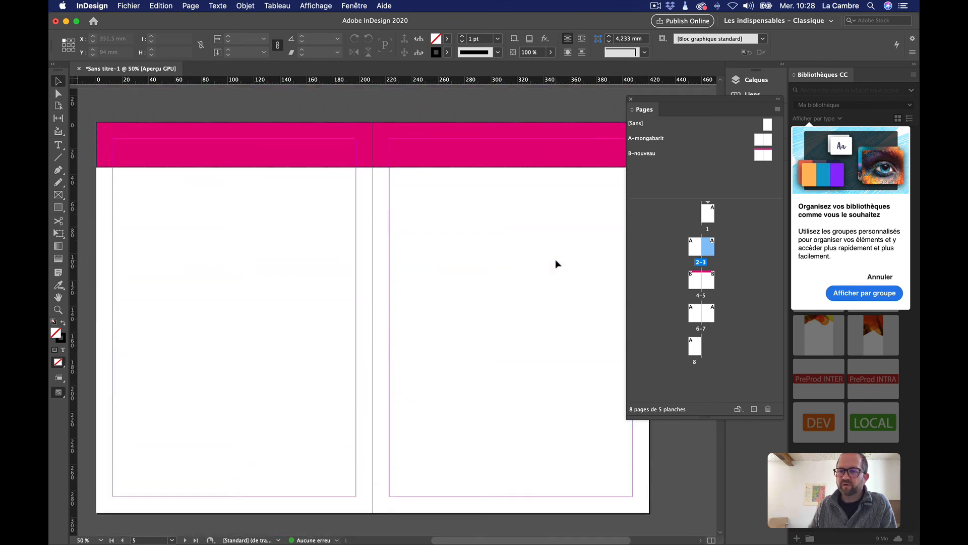
pyautogui.scroll(10, 555, 259)
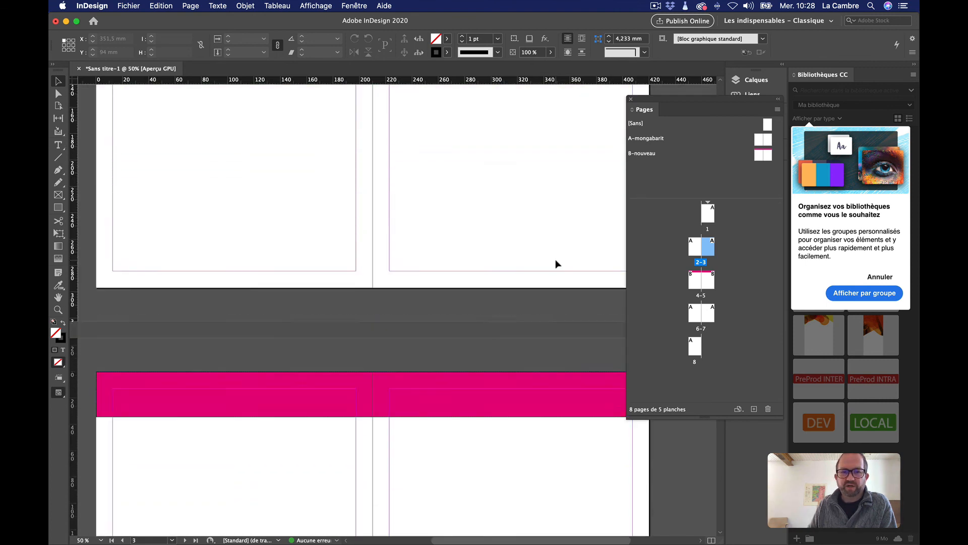
pyautogui.scroll(-6, 555, 259)
pyautogui.scroll(3, 555, 259)
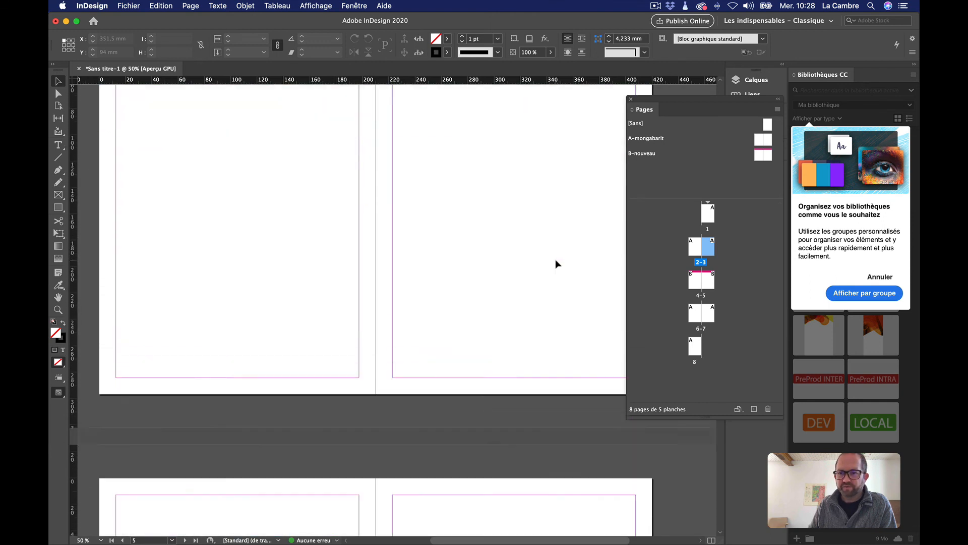
pyautogui.scroll(-3, 555, 259)
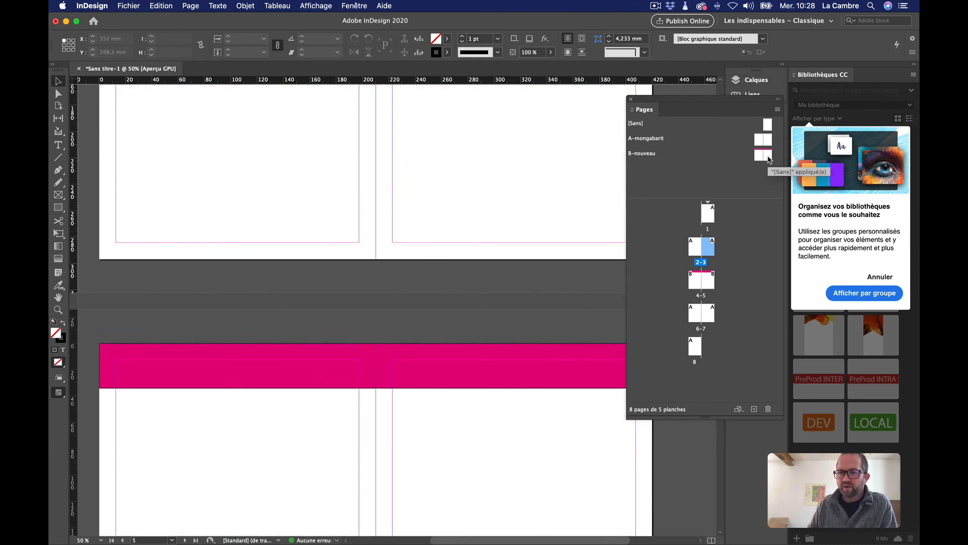
# Step: Open the B-nouveau master and delete its magenta header rectangle
pyautogui.doubleClick(768, 157)
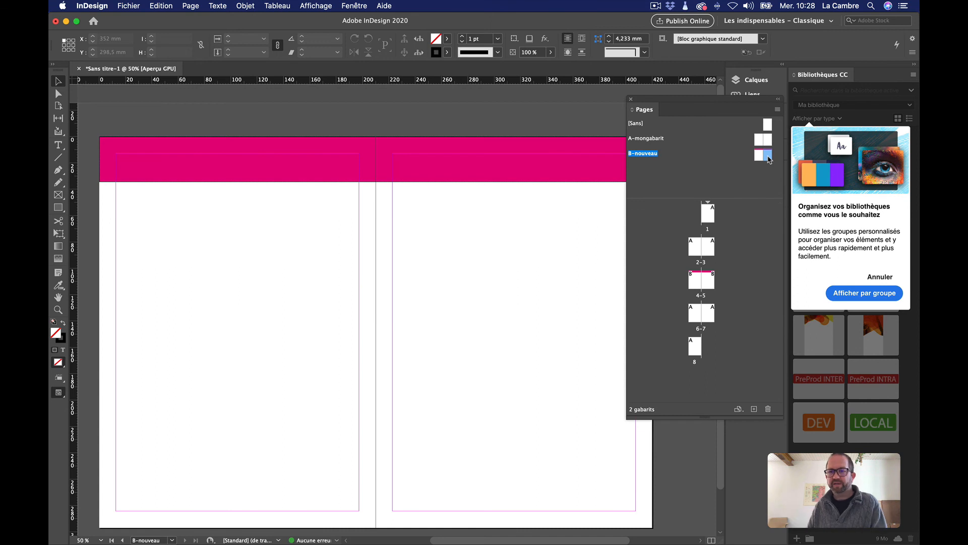
pyautogui.click(758, 153)
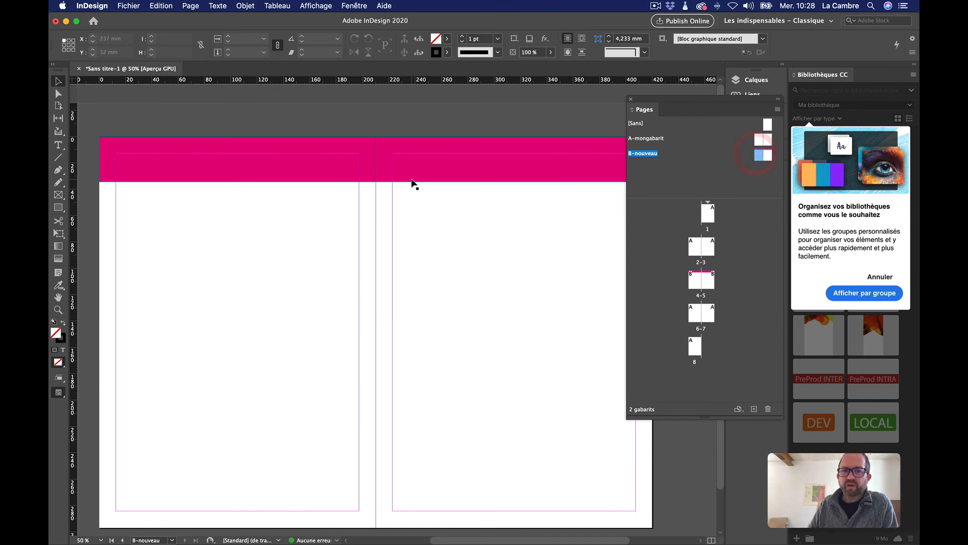
pyautogui.click(411, 180)
pyautogui.press('BackSpace')
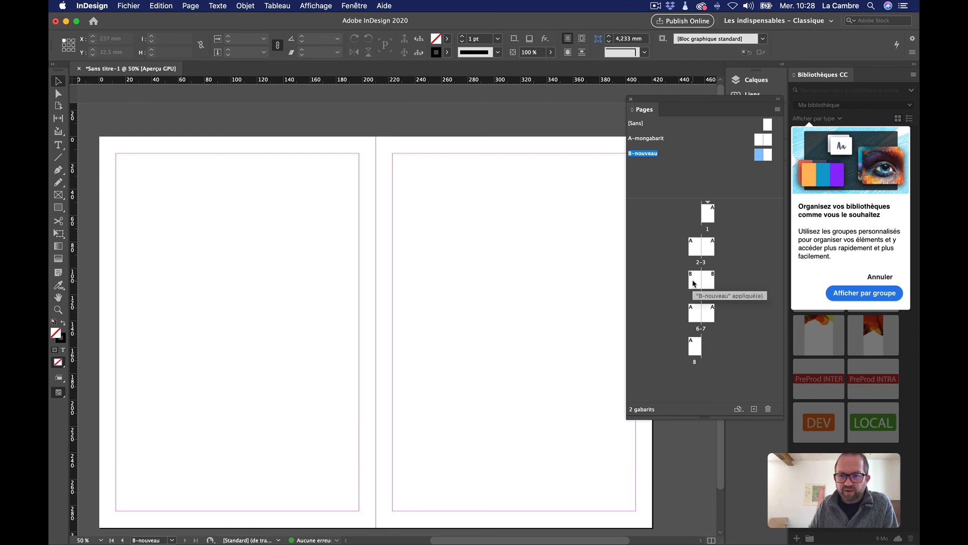
# Step: Try moving page 4 ahead of pages 2-3, and undo the move
pyautogui.moveTo(693, 284); pyautogui.dragTo(696, 233)
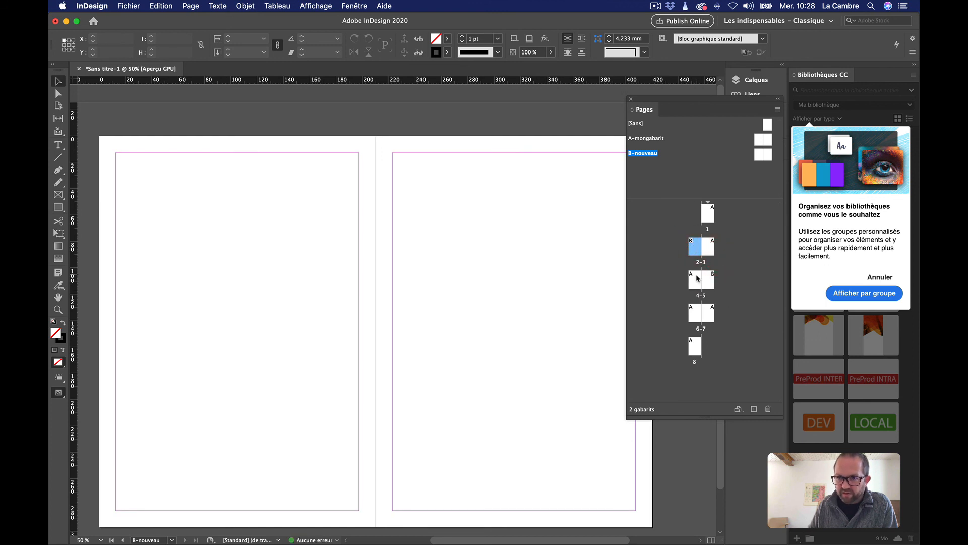
pyautogui.press('super+z')
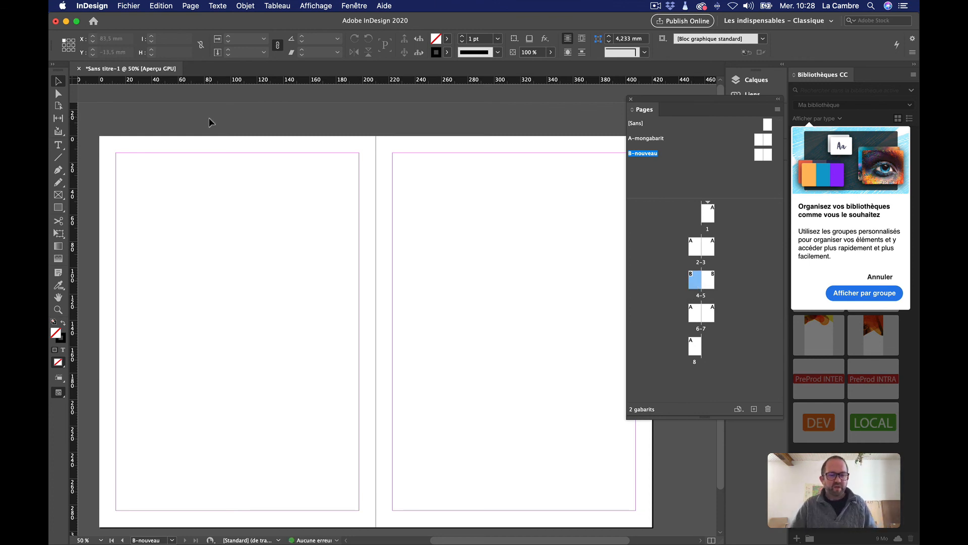
pyautogui.press('super+minus')
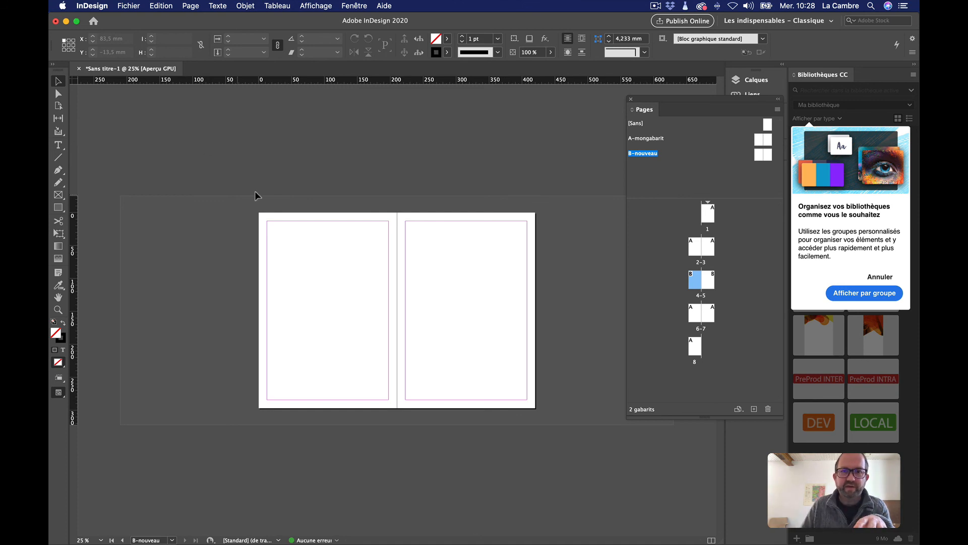
pyautogui.press('super+equal')
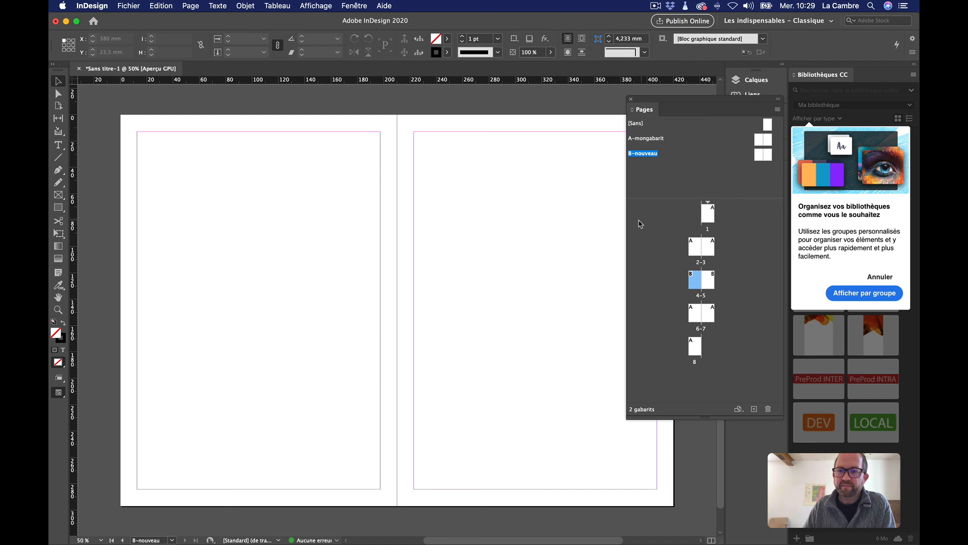
# Step: Narrow the Pages panel and display the object alignment and Pathfinder panel group
pyautogui.moveTo(626, 231); pyautogui.dragTo(660, 233)
pyautogui.click(366, 7)
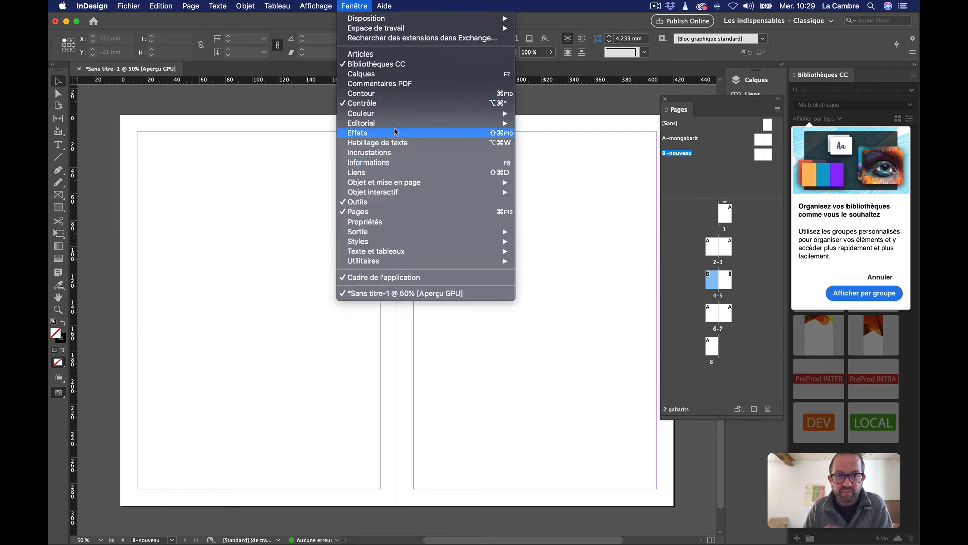
pyautogui.moveTo(406, 126)
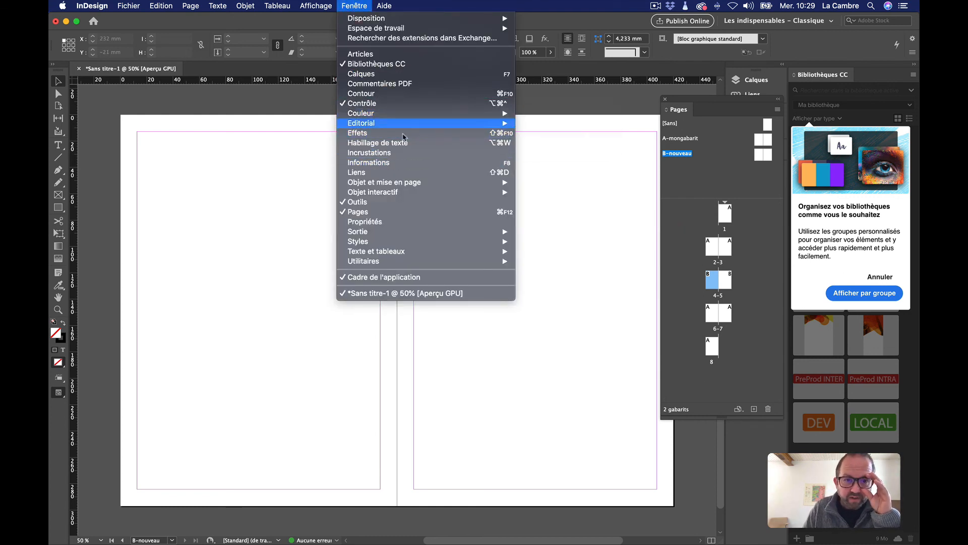
pyautogui.moveTo(414, 185)
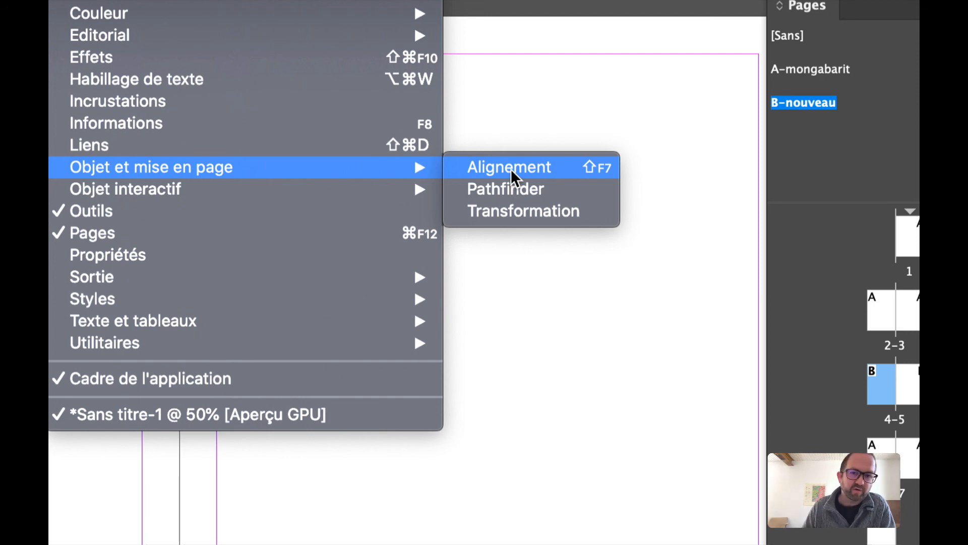
pyautogui.click(513, 185)
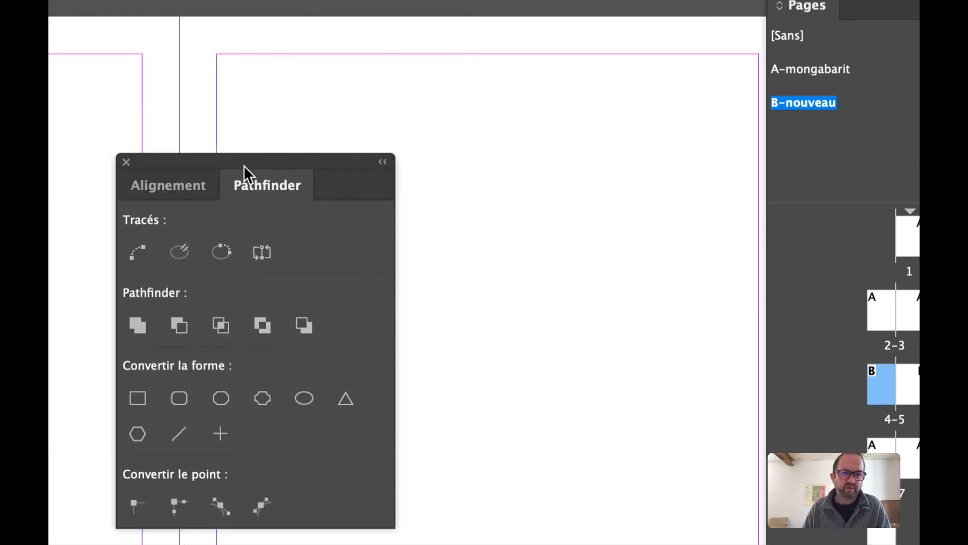
# Step: Examine the object alignment, distribution and Pathfinder options in turn, finishing on Pathfinder
pyautogui.click(155, 192)
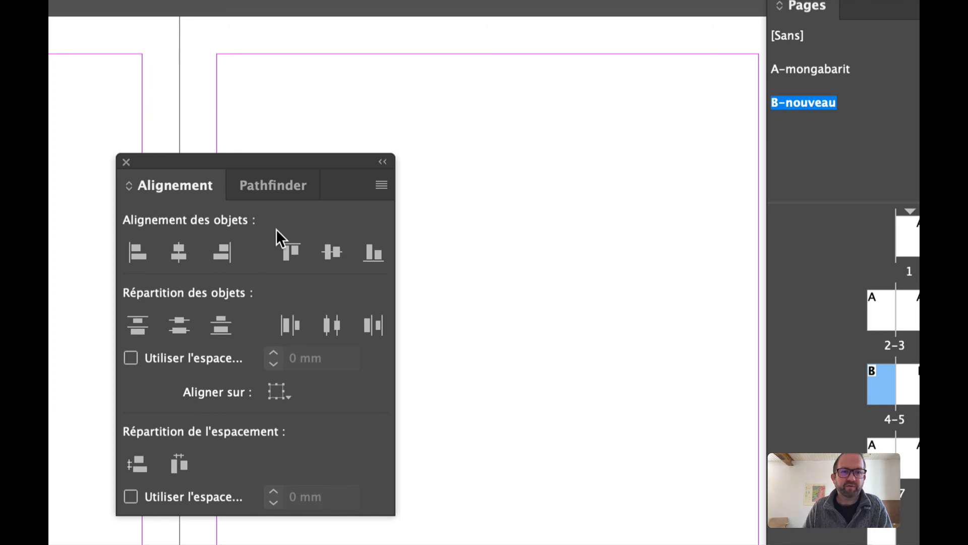
pyautogui.click(277, 181)
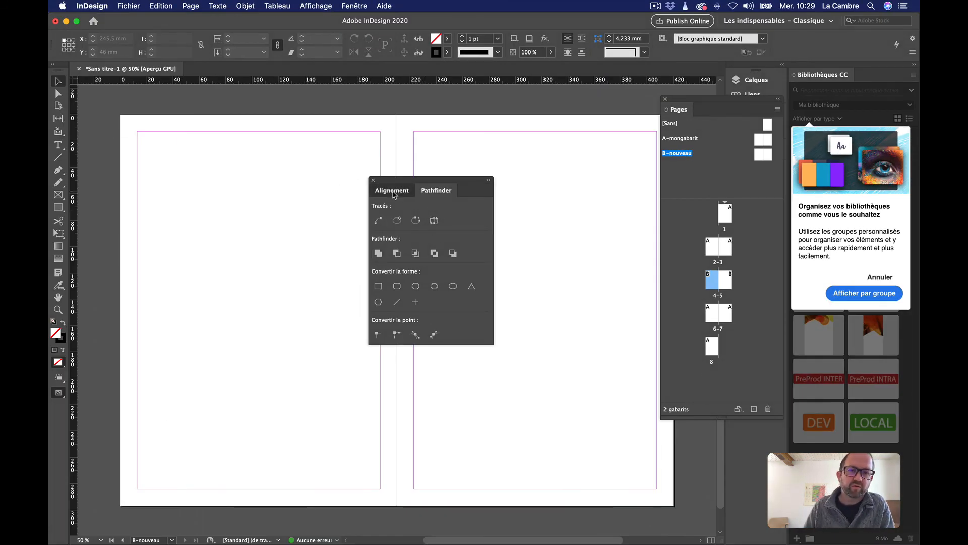
pyautogui.click(393, 190)
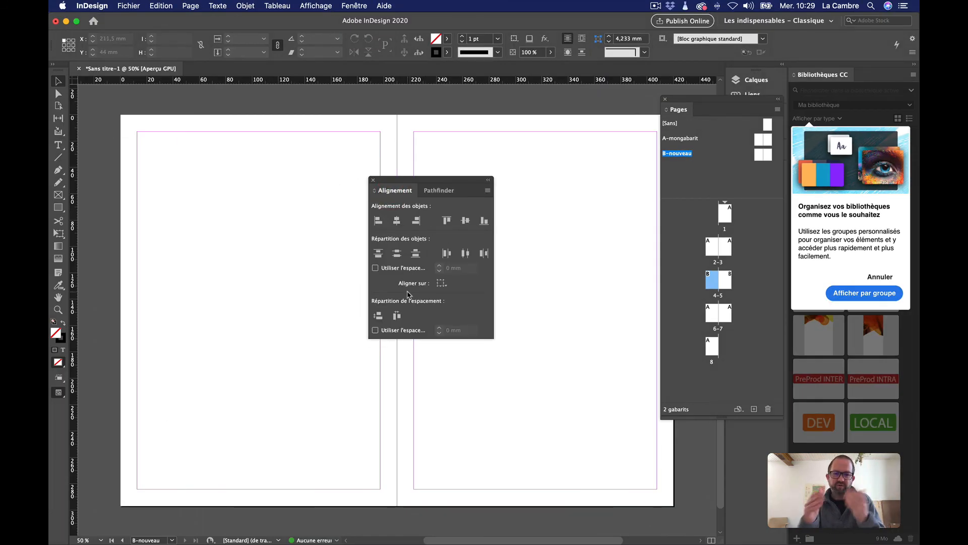
pyautogui.click(438, 191)
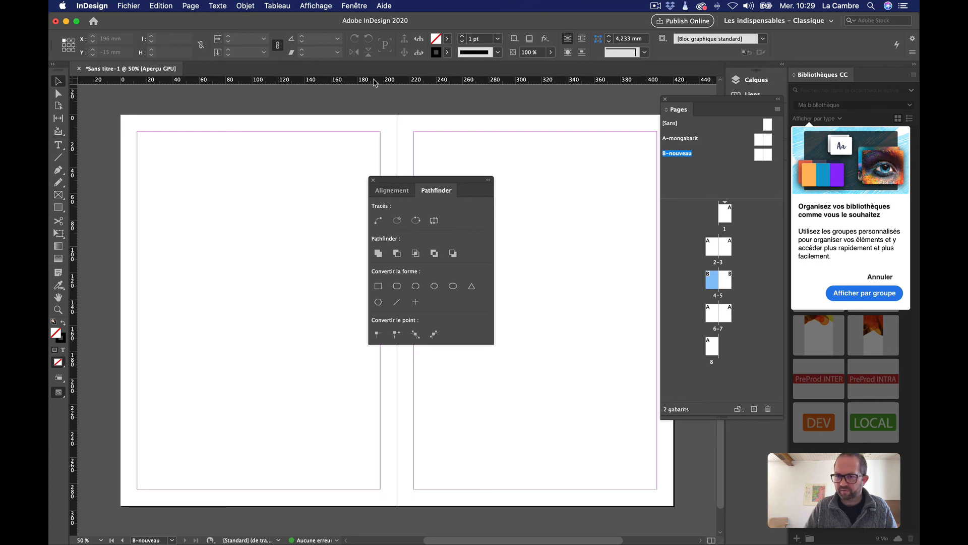
# Step: Place a horizontal guide at about 58.5 mm and a vertical guide at about 70 mm on the B-nouveau master
pyautogui.moveTo(375, 83); pyautogui.dragTo(318, 146)
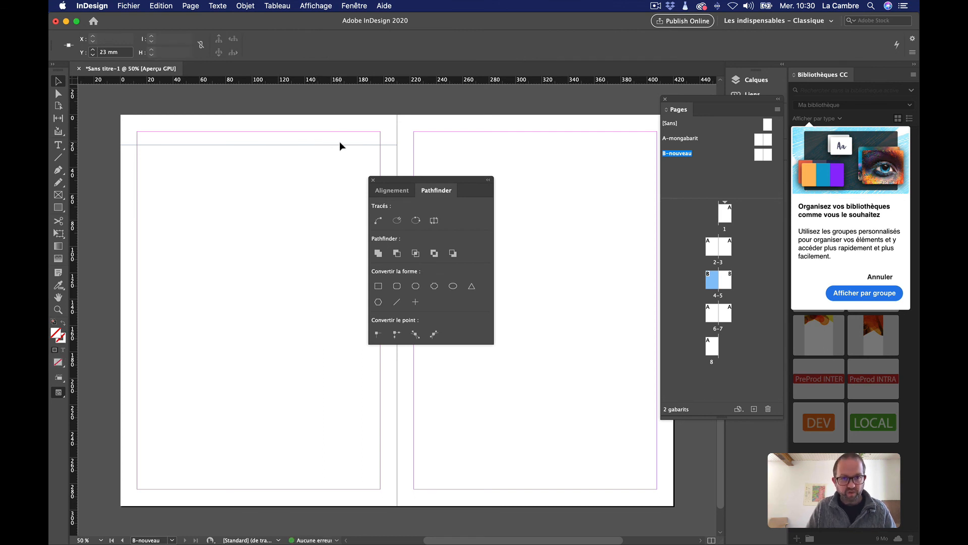
pyautogui.press('Delete')
pyautogui.moveTo(316, 84); pyautogui.dragTo(106, 192)
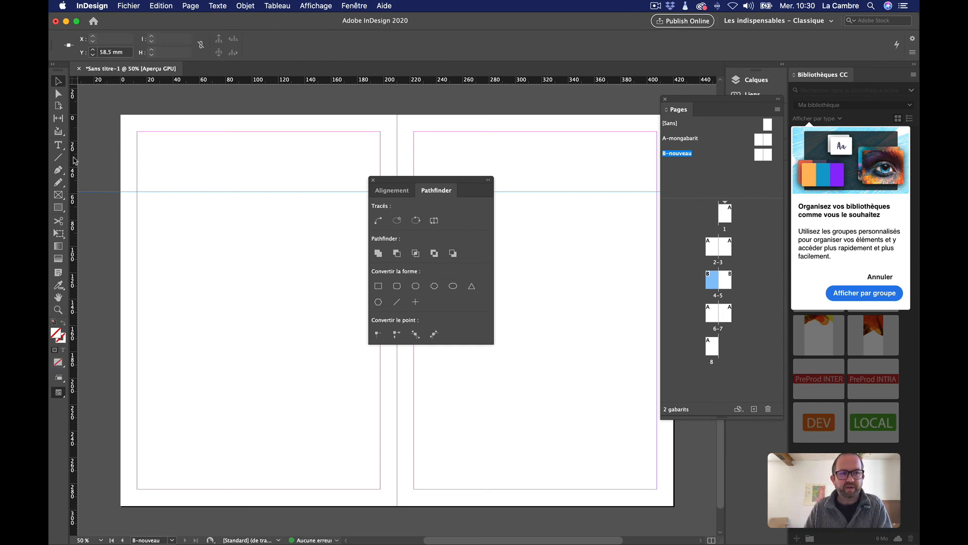
pyautogui.moveTo(74, 160); pyautogui.dragTo(213, 94)
pyautogui.scroll(-1, 276, 318)
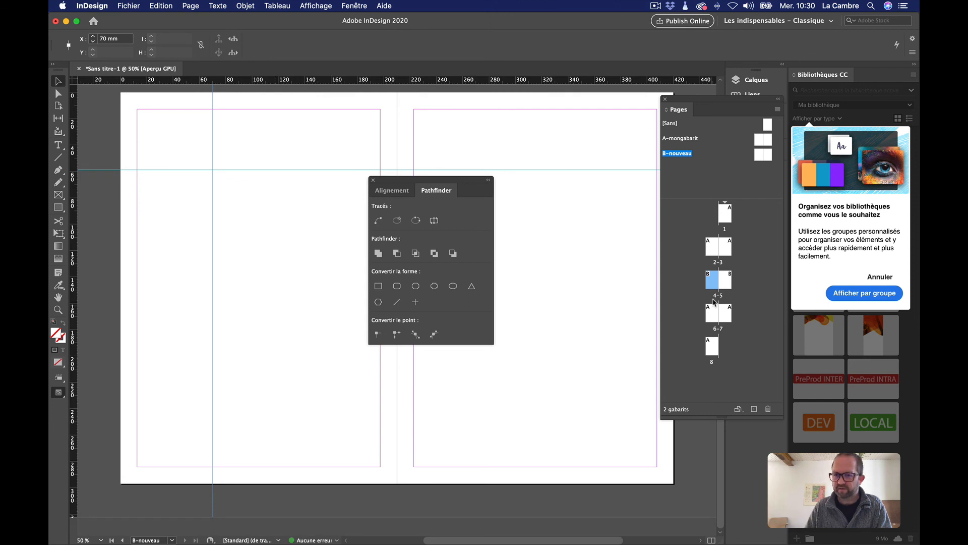
# Step: Display pages 2-3 and 4-5 to compare where the B-nouveau master guides appear
pyautogui.doubleClick(710, 249)
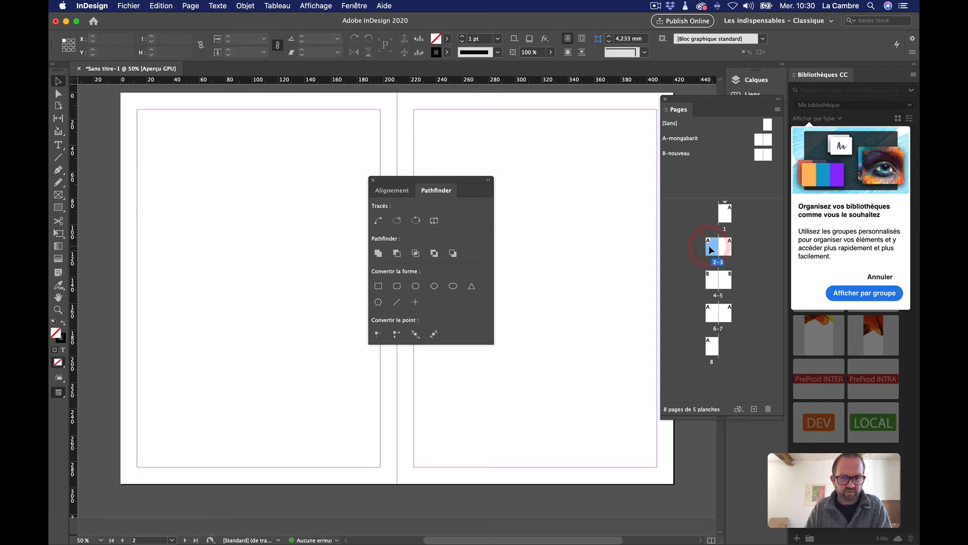
pyautogui.doubleClick(718, 280)
pyautogui.scroll(10, 235, 216)
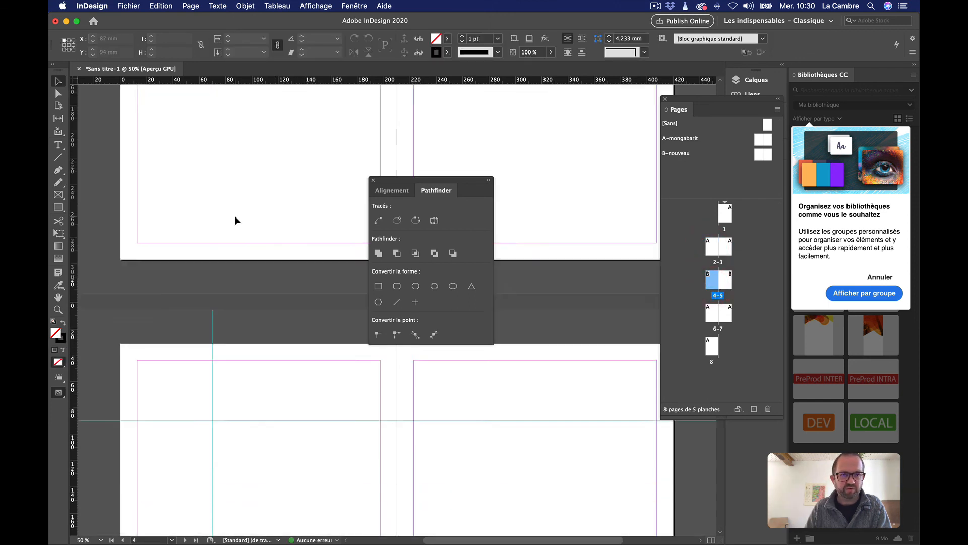
pyautogui.scroll(-8, 234, 220)
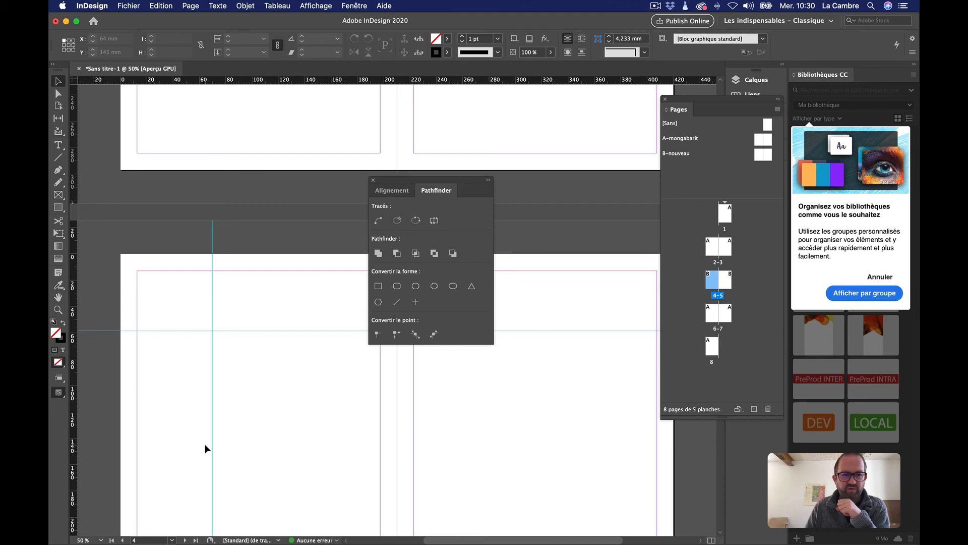
pyautogui.scroll(7, 205, 448)
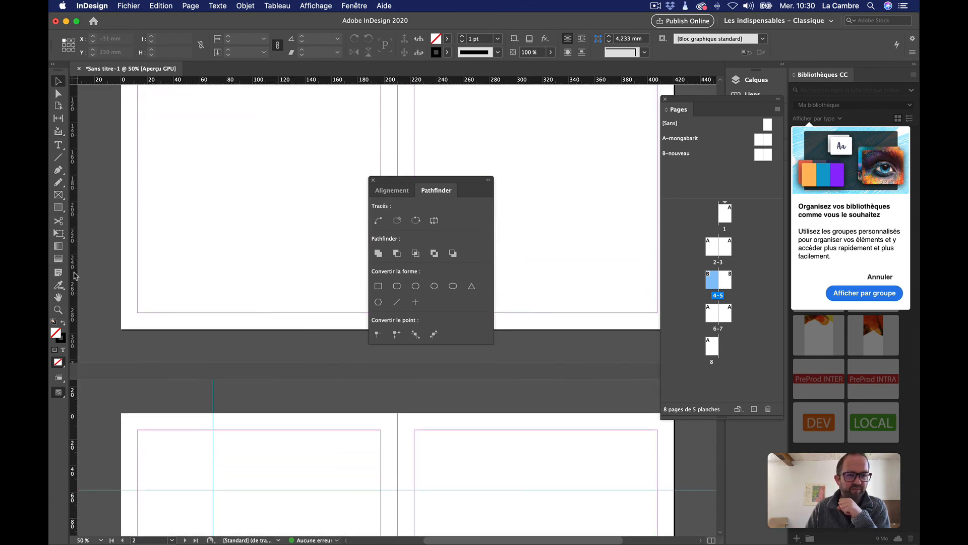
# Step: Place a vertical guide at about 70 mm on pages 2-3 and another at about -93 mm on the page 1 pasteboard
pyautogui.moveTo(74, 263); pyautogui.dragTo(214, 370)
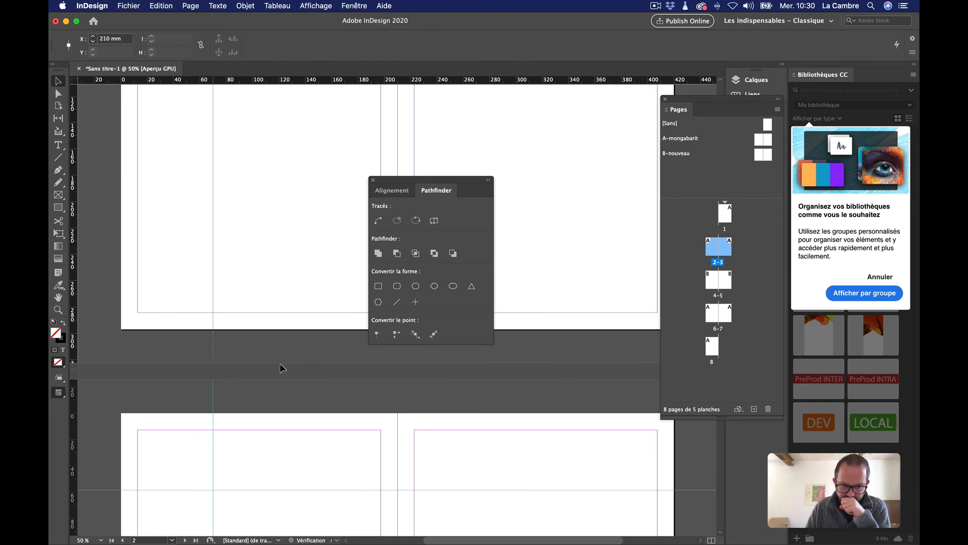
pyautogui.scroll(20, 322, 104)
pyautogui.scroll(-15, 321, 104)
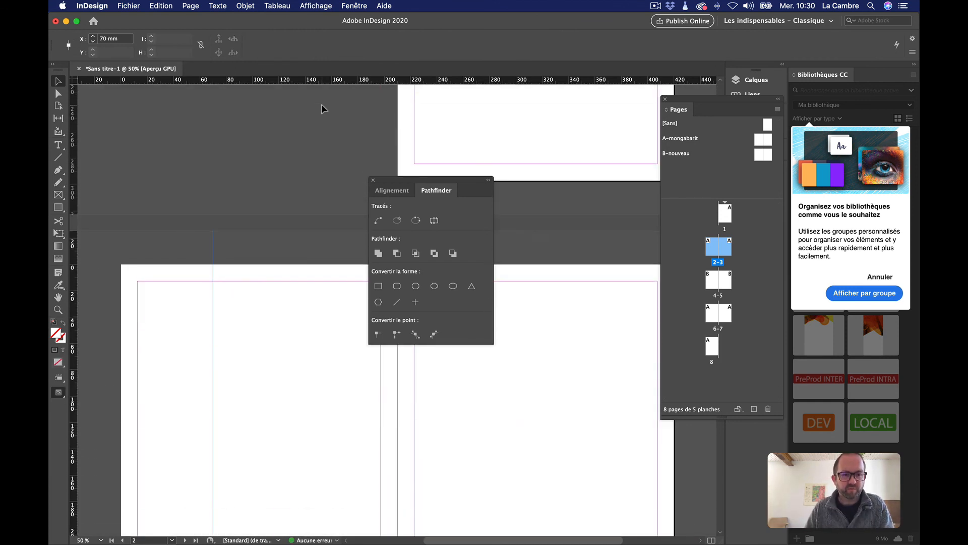
pyautogui.moveTo(75, 145); pyautogui.dragTo(276, 223)
pyautogui.scroll(15, 231, 159)
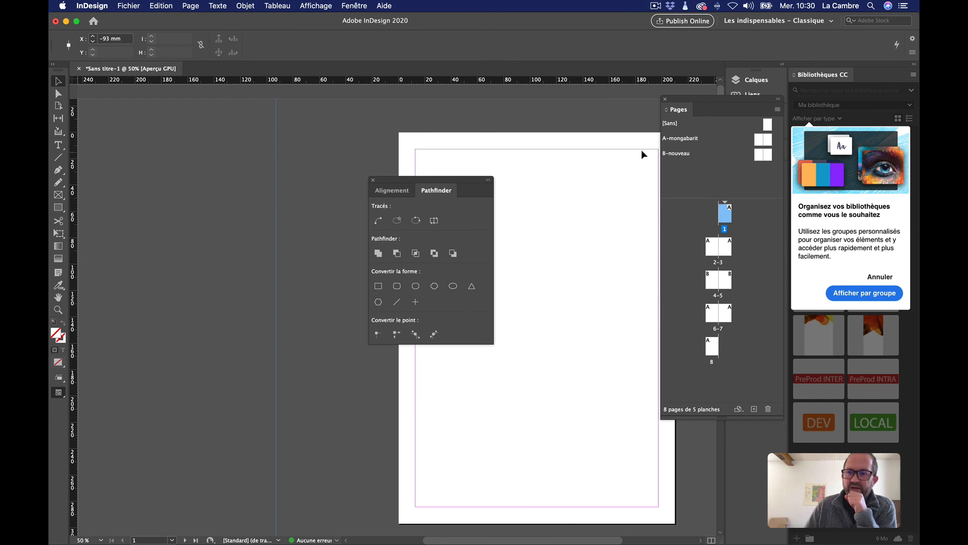
pyautogui.click(655, 5)
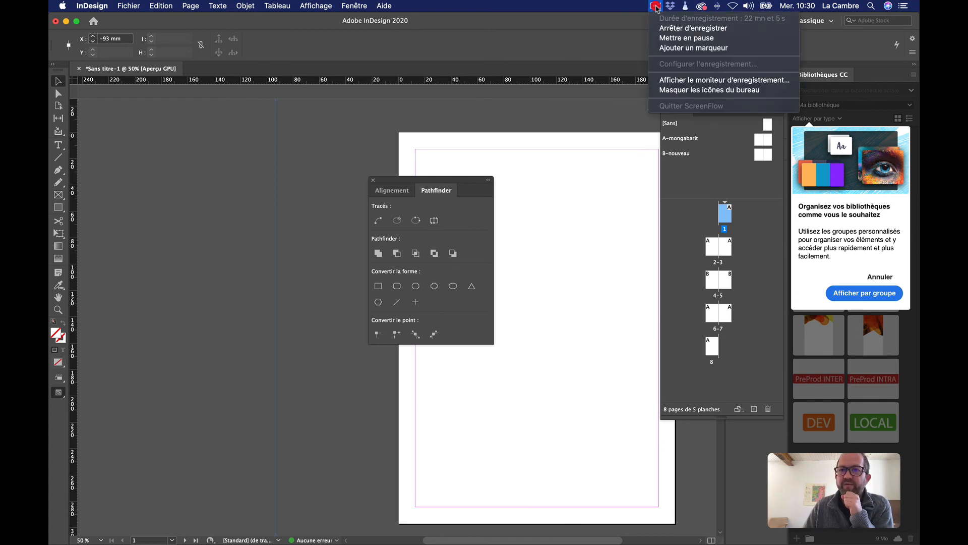